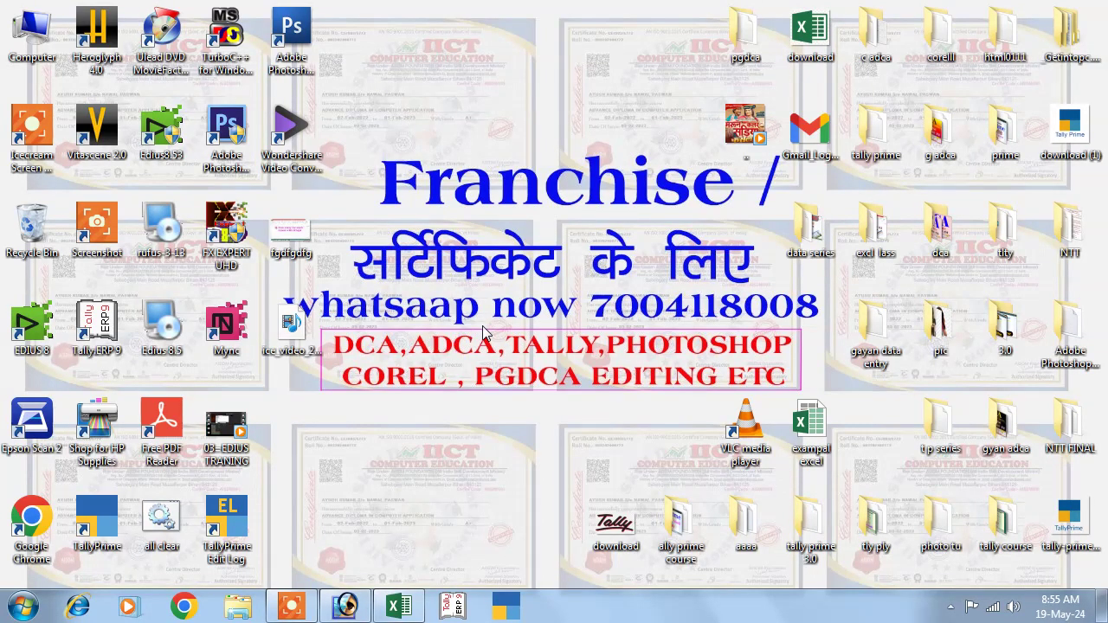
- Launch Excel from the taskbar with a blank Book1 workbook
left_click(398, 606)
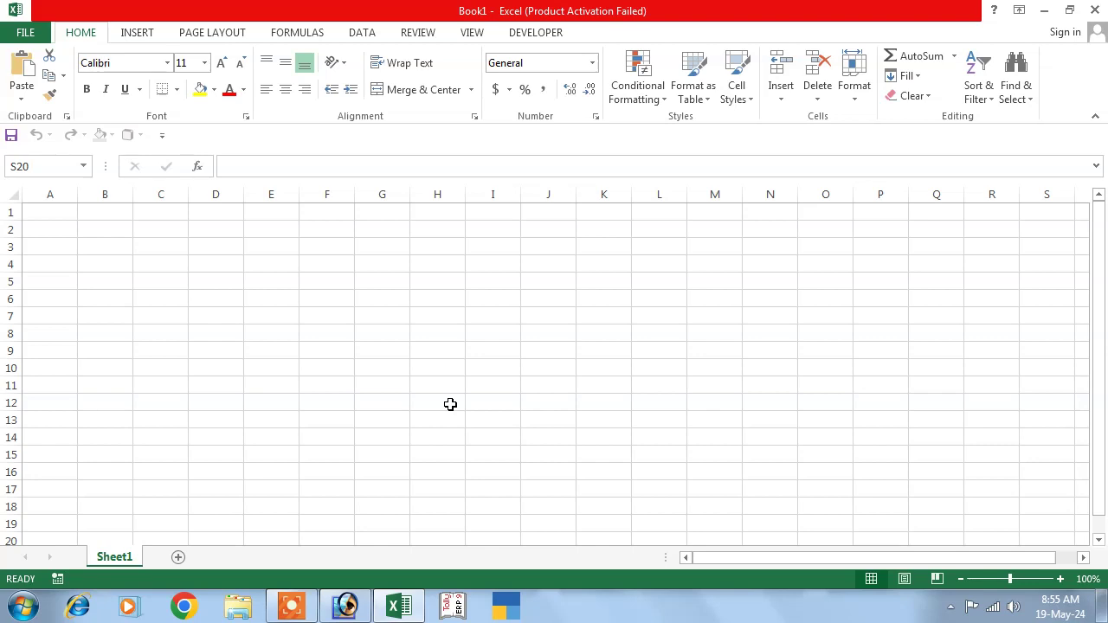
- Enter the headers stock, qty, rate and amount in A1:D1
left_click(62, 217)
type("st")
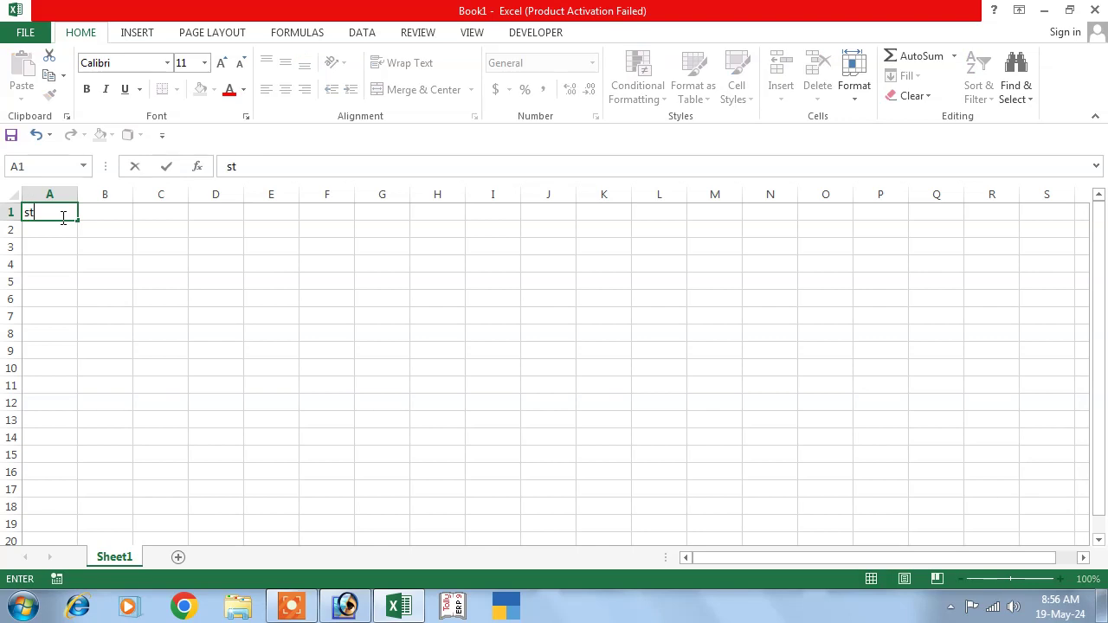
type("ock")
key("Tab")
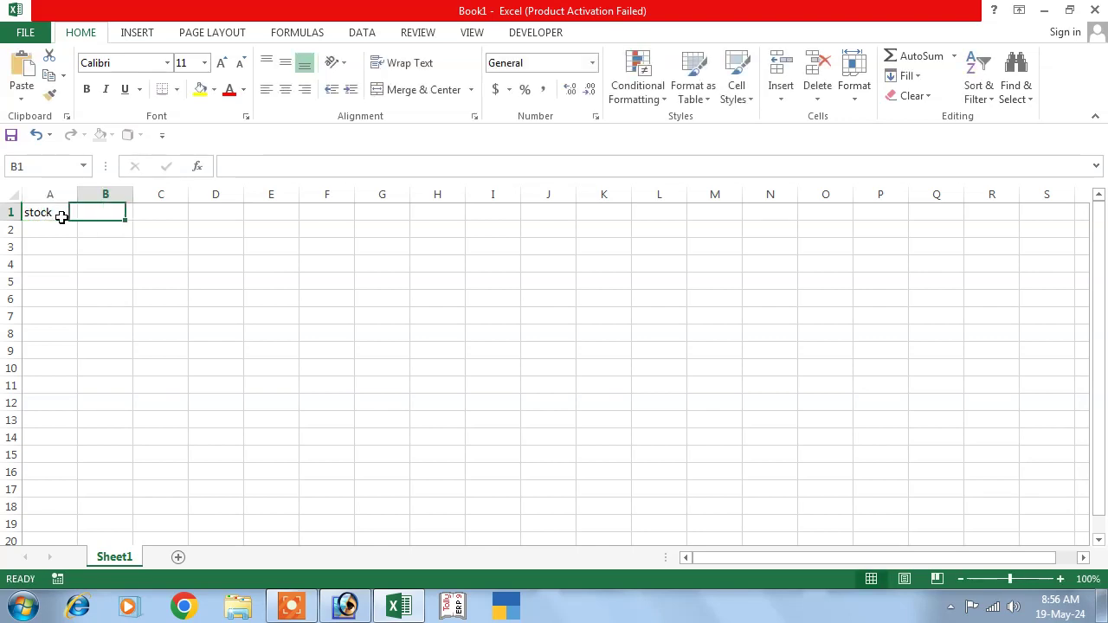
type("qty")
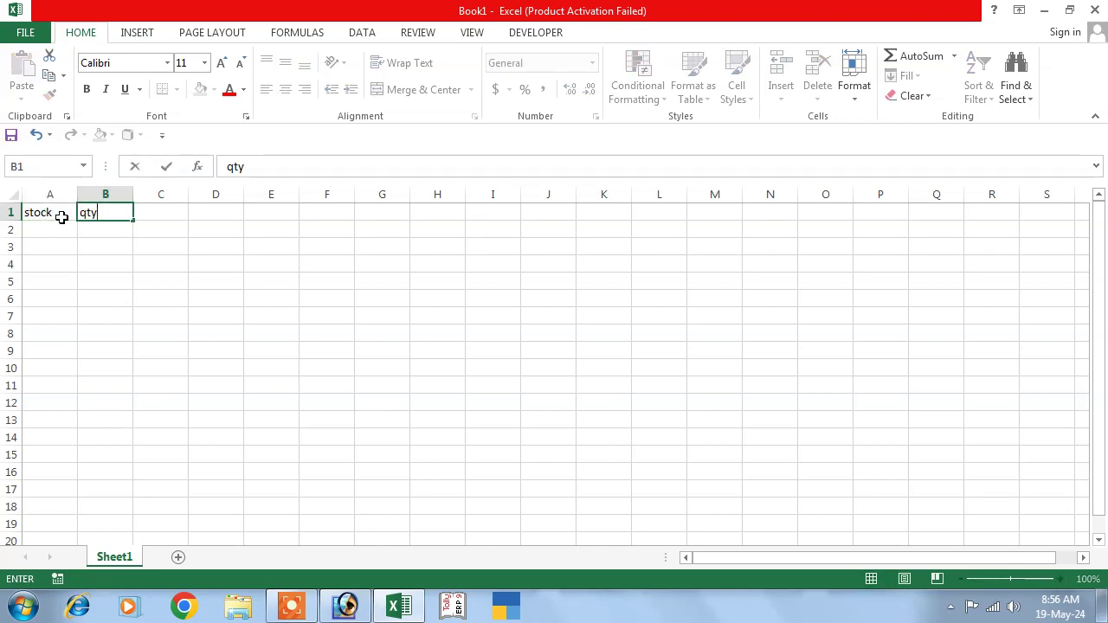
key("Tab")
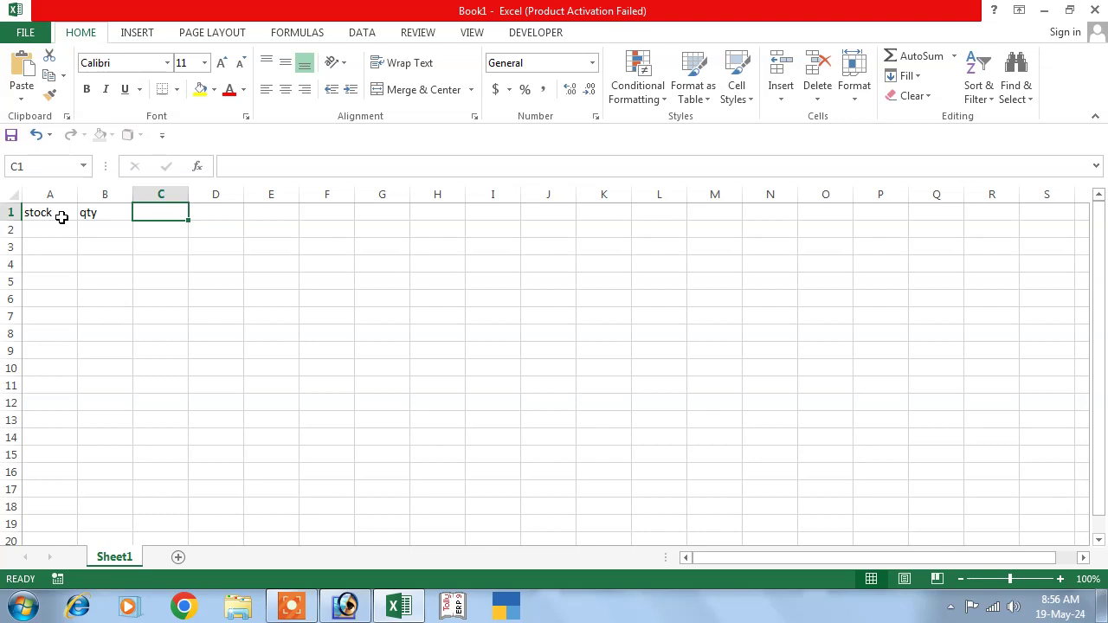
type("rate")
key("Tab")
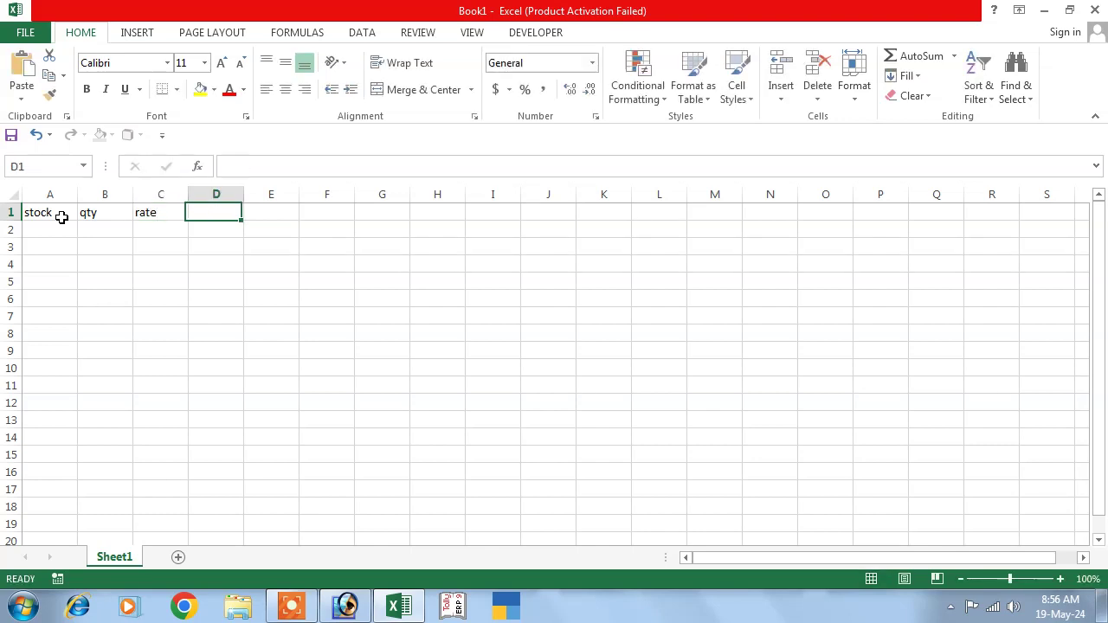
type("amopun")
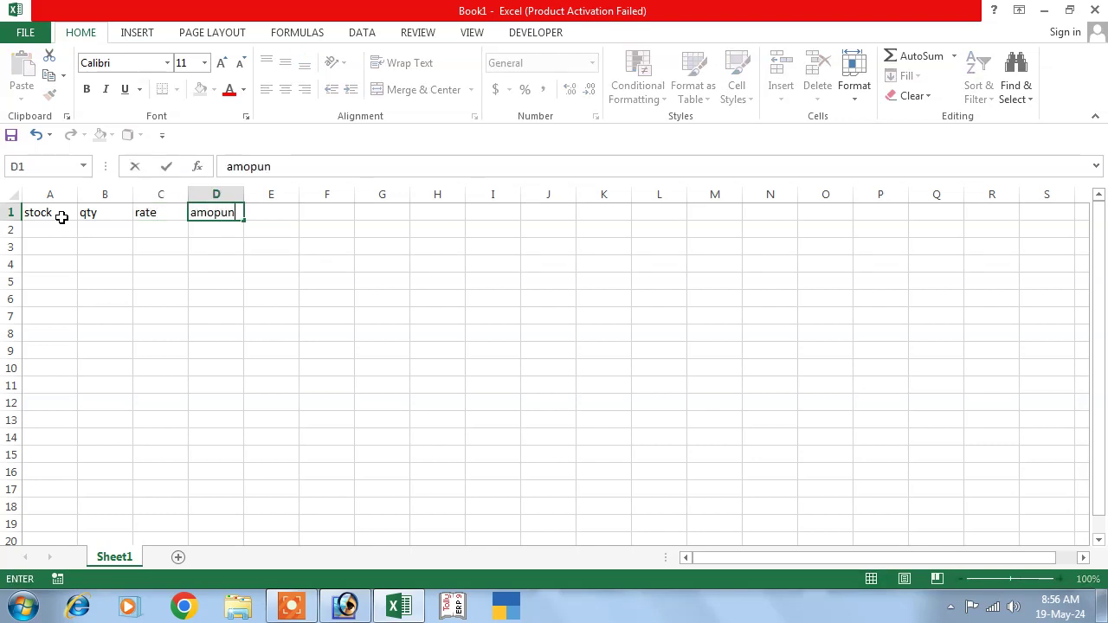
type("t")
key("BackSpace")
type("un")
key("Tab")
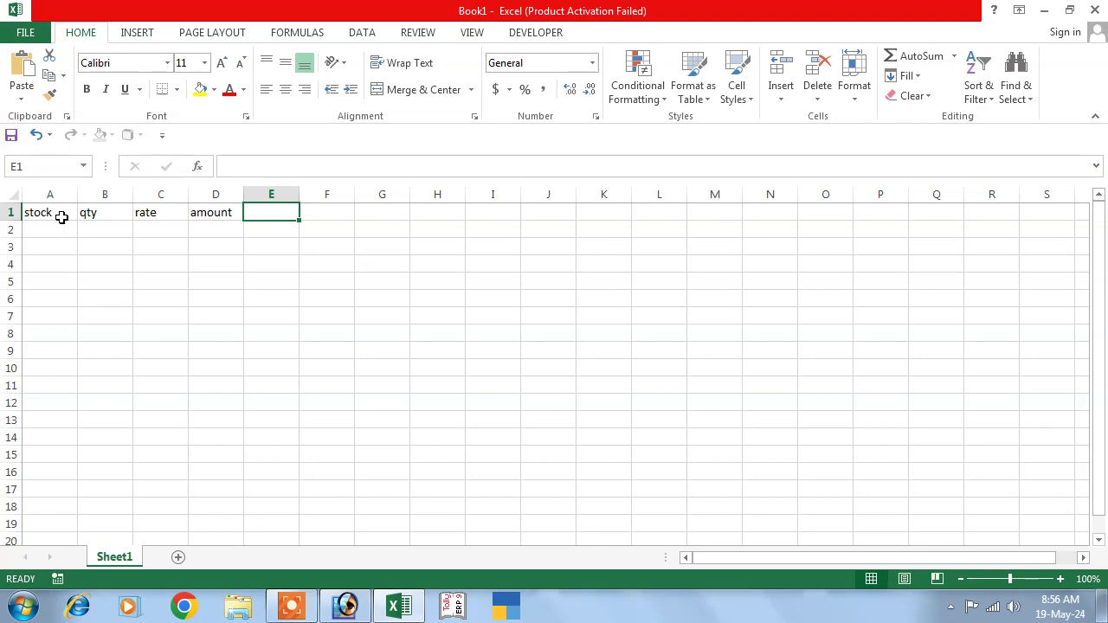
- Add the headers cgst, sgst and net amount in E1:G1
type("cgst")
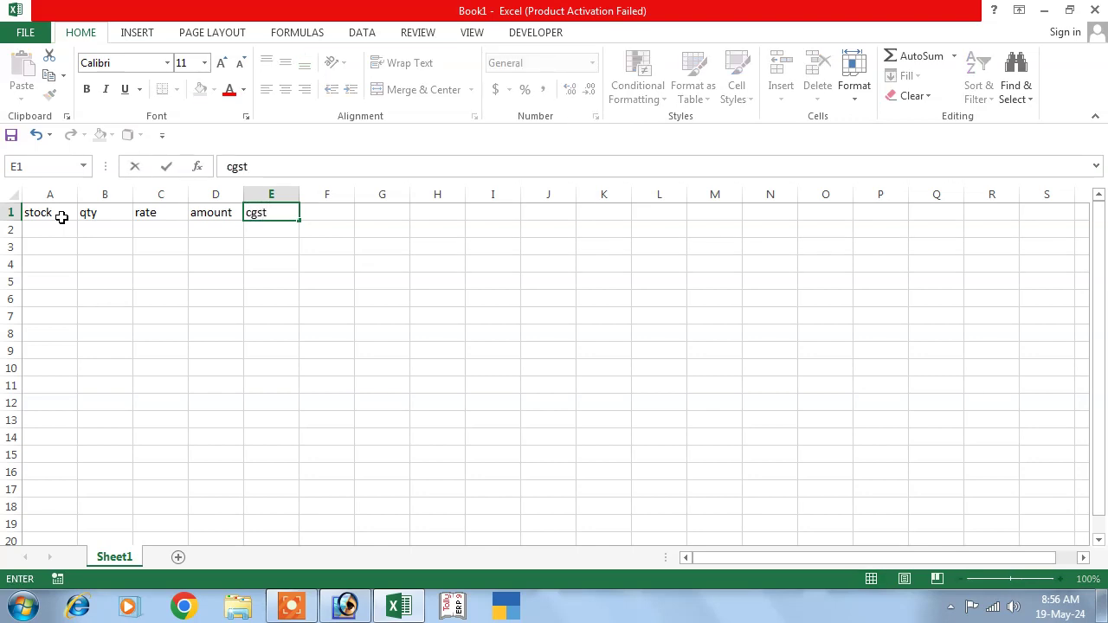
key("Tab")
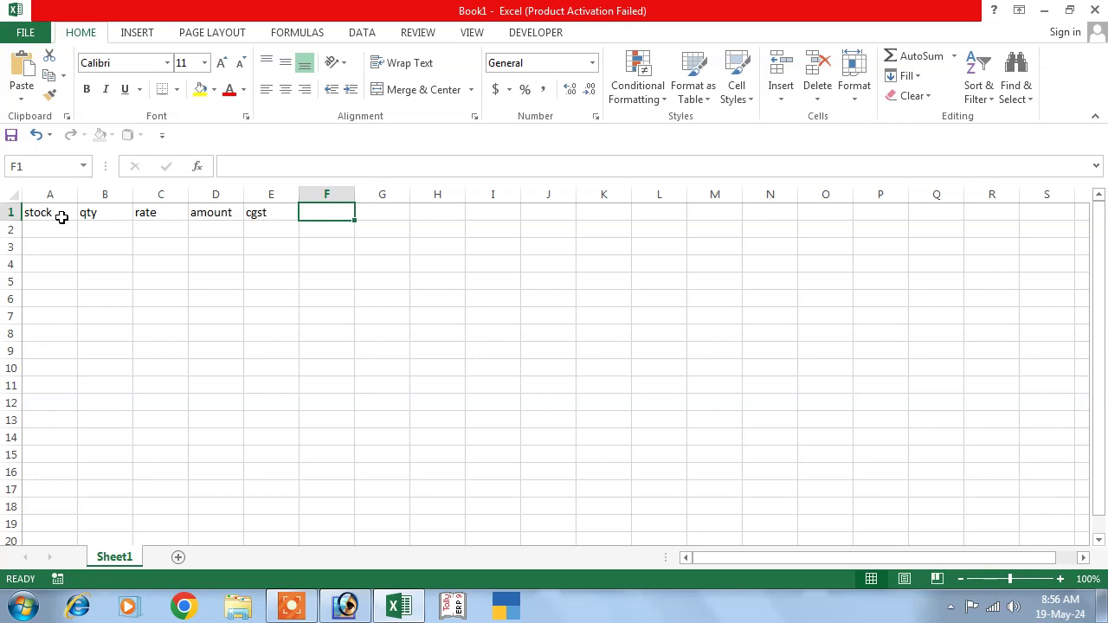
type("sgst")
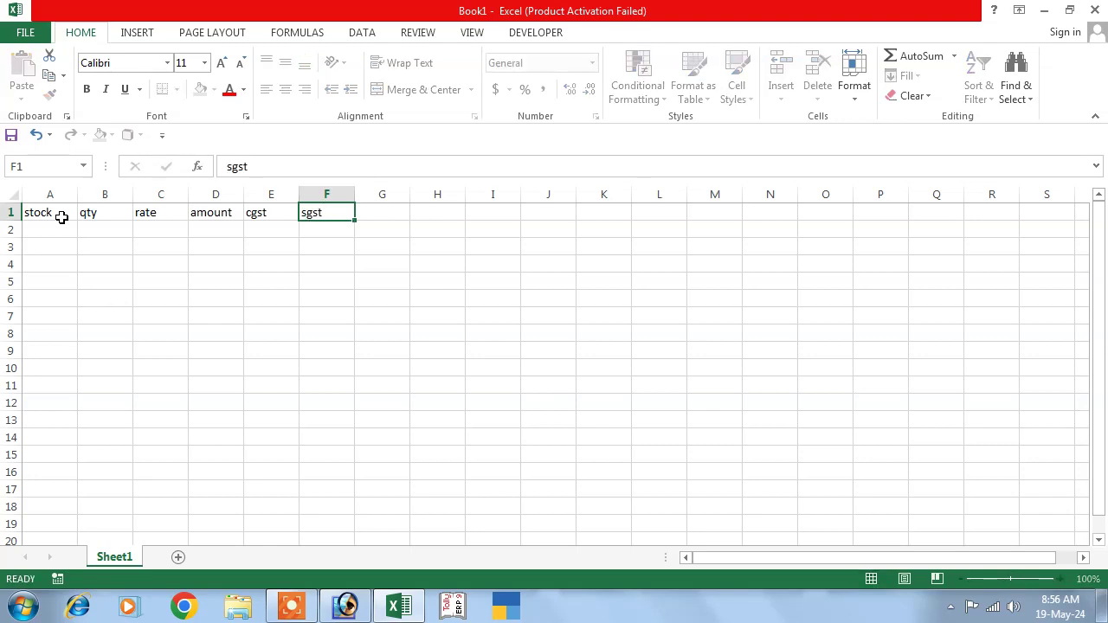
key("Tab")
type("ne")
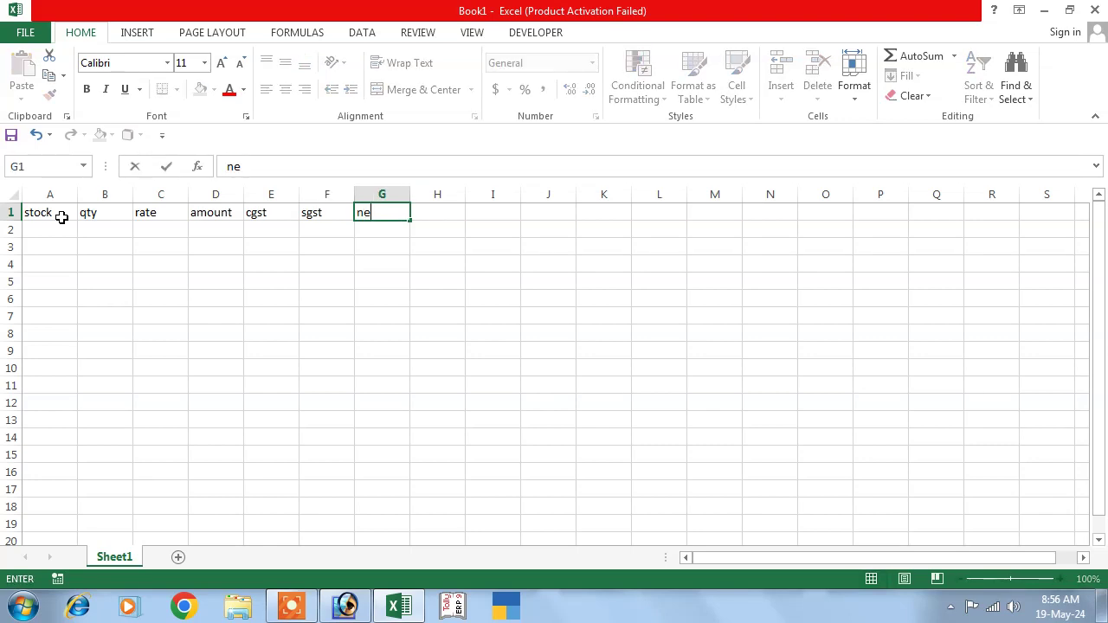
type("t amou")
type("nt")
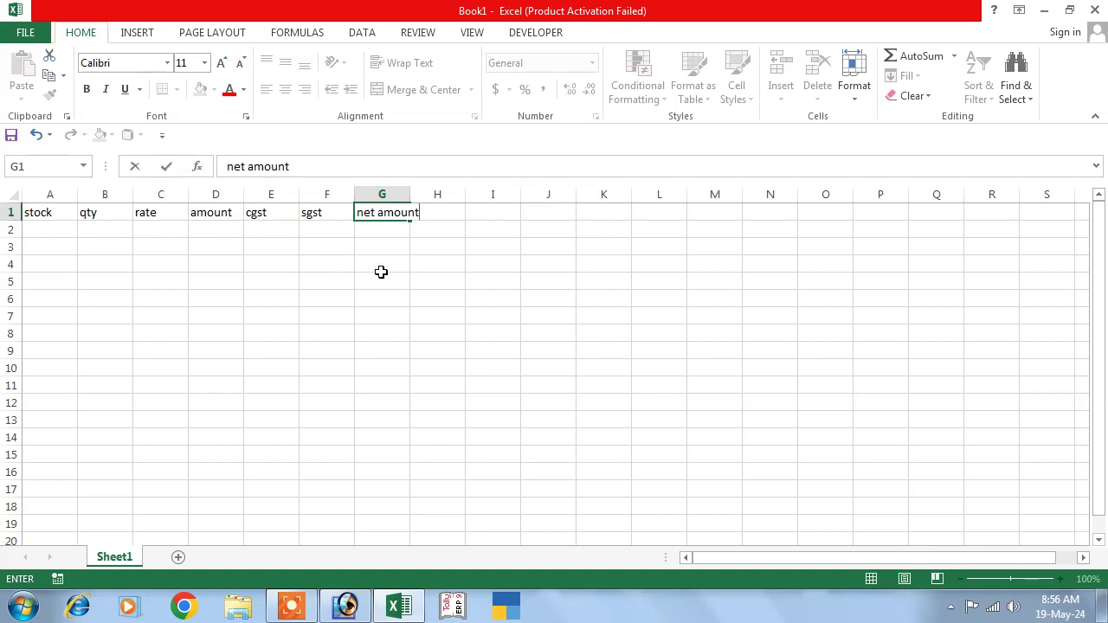
- Widen columns G and D to fit the net amount and amount headers
left_click(404, 242)
left_click_drag(410, 193, 422, 193)
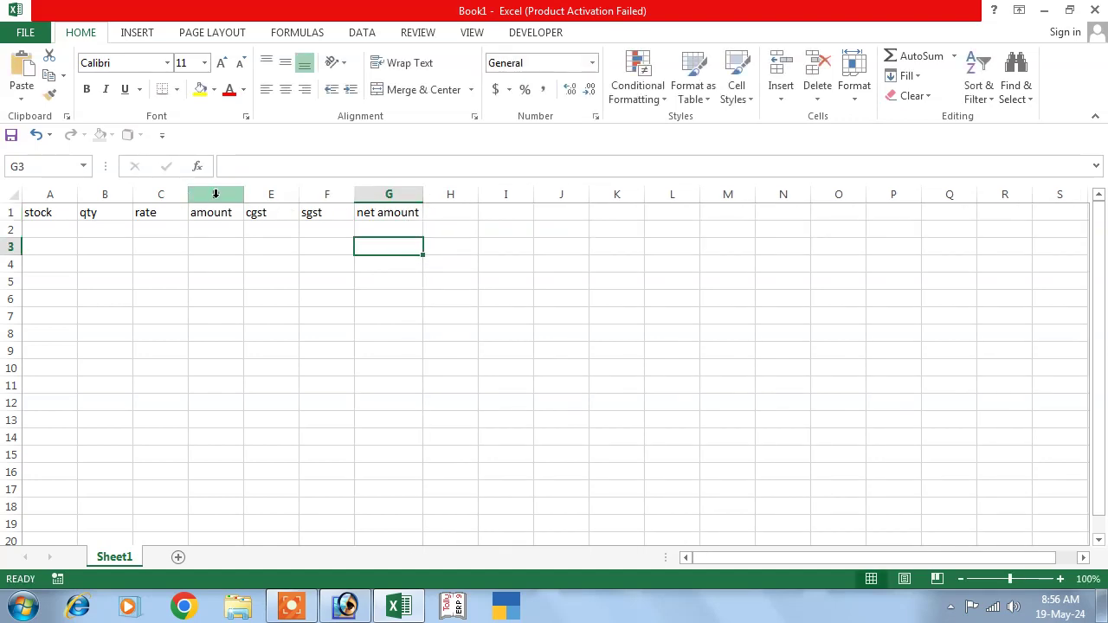
left_click_drag(244, 194, 248, 194)
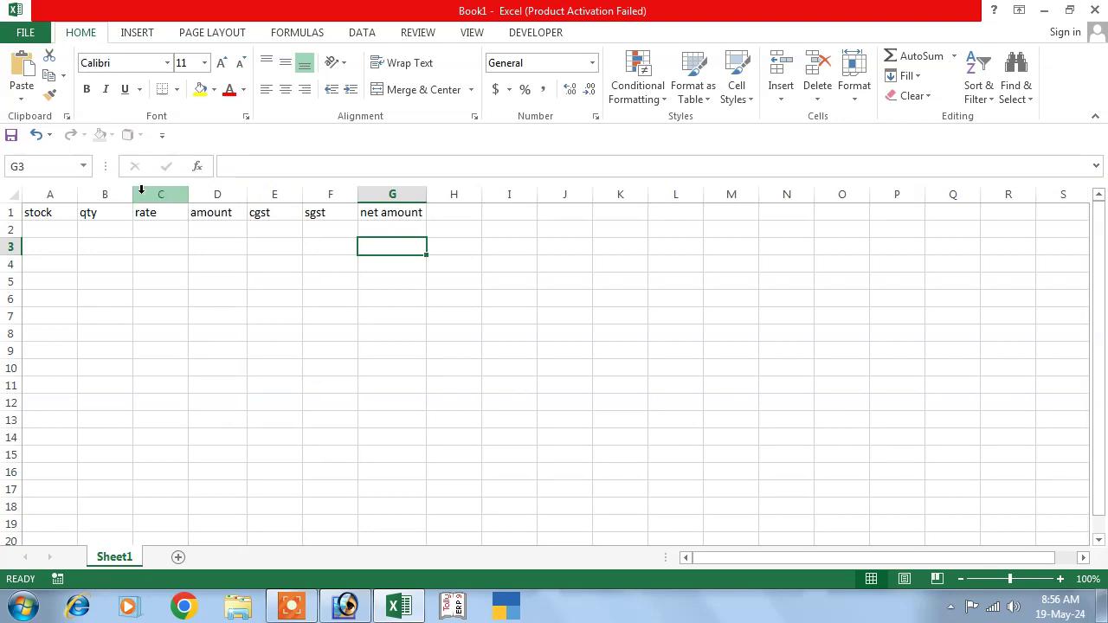
- Centre cells A1:G13 both horizontally and vertically
left_click(90, 232)
mouse_move(49, 212)
left_mouse_down()
mouse_move(432, 389)
mouse_move(406, 417)
left_mouse_up()
left_click(279, 92)
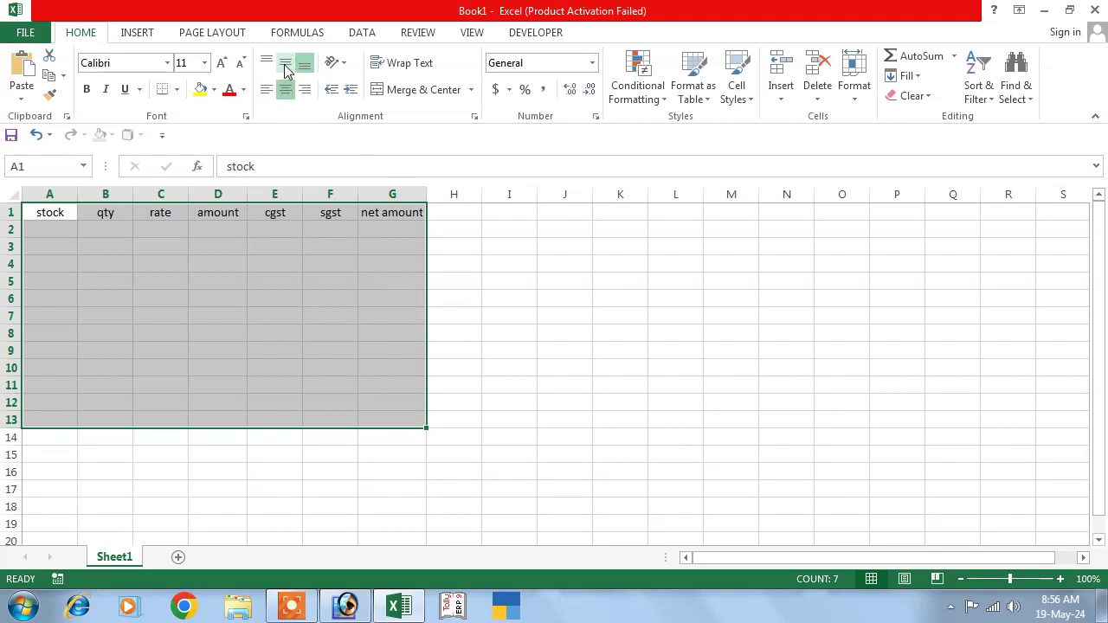
left_click(285, 62)
left_click(308, 294)
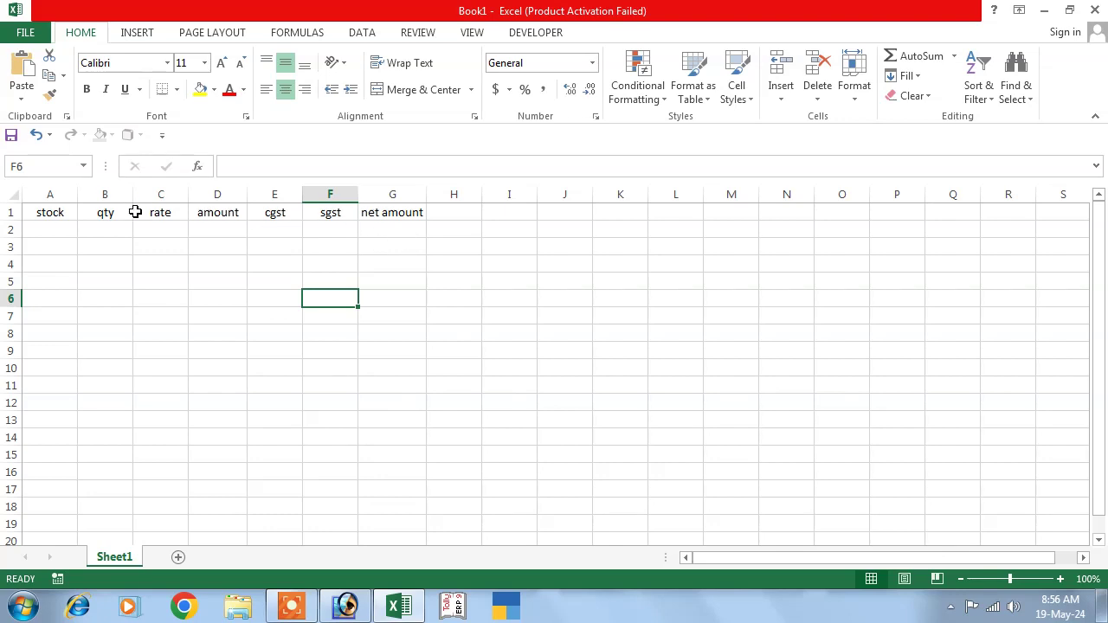
left_click(50, 230)
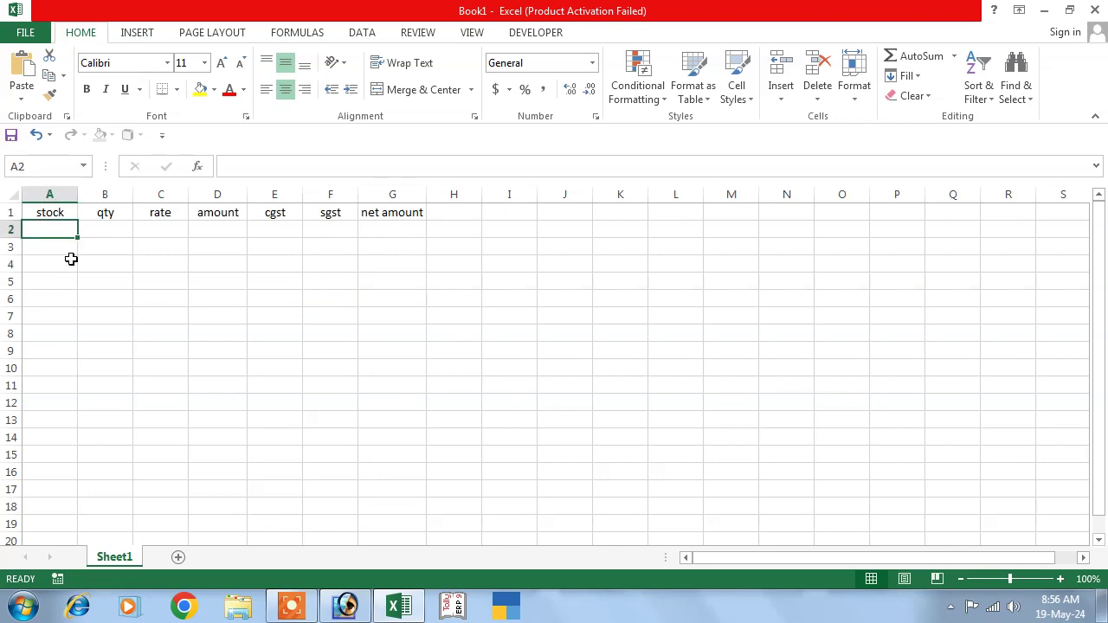
- List the stock items rin, Dove and lux in A2:A4
type("rin")
key("Return")
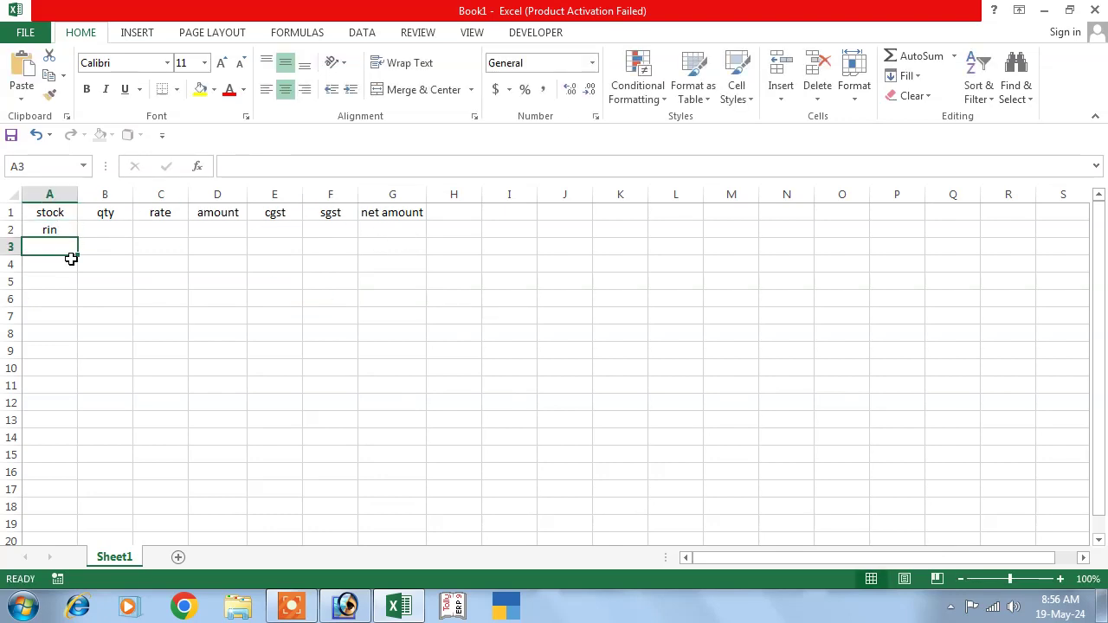
type("Dove")
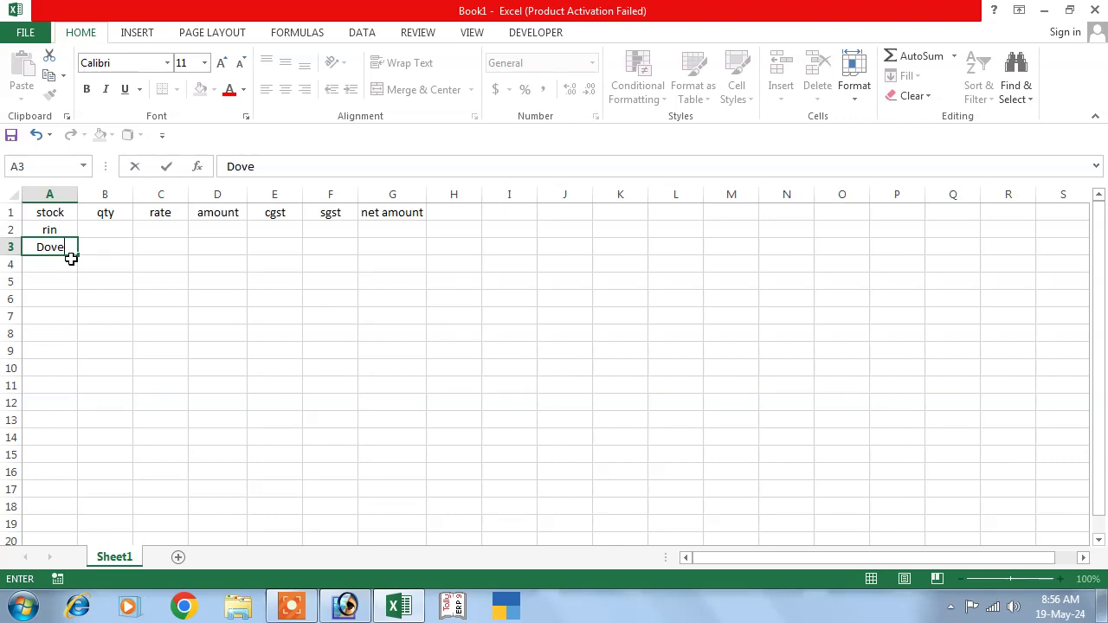
key("Return")
type("lu")
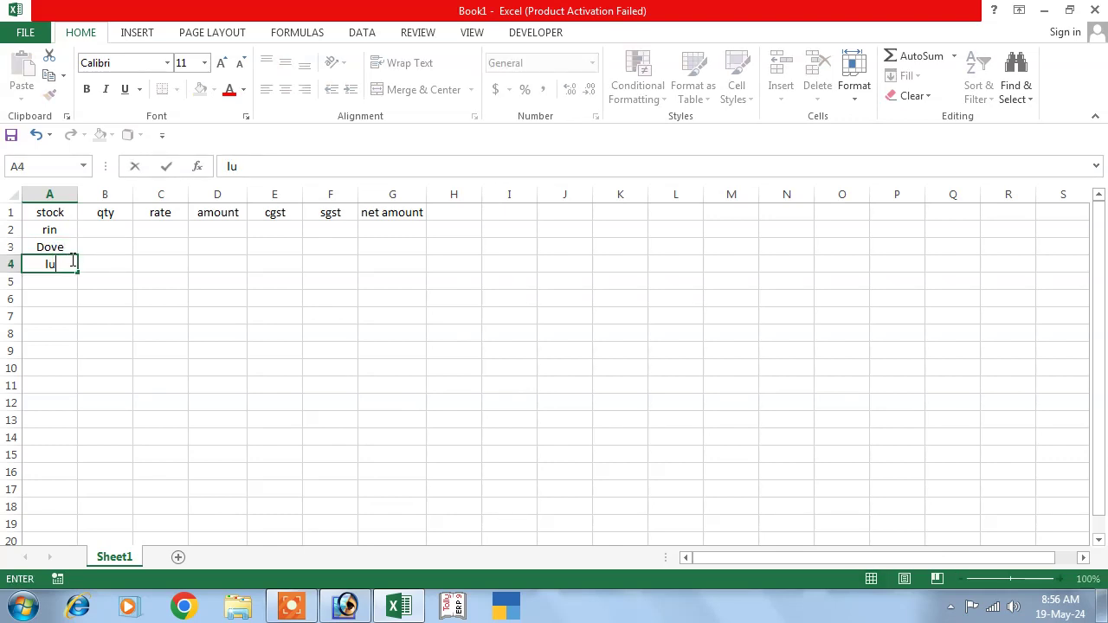
type("x")
key("Return")
- Add the stock items Detol and margo in A5:A6
type("ed")
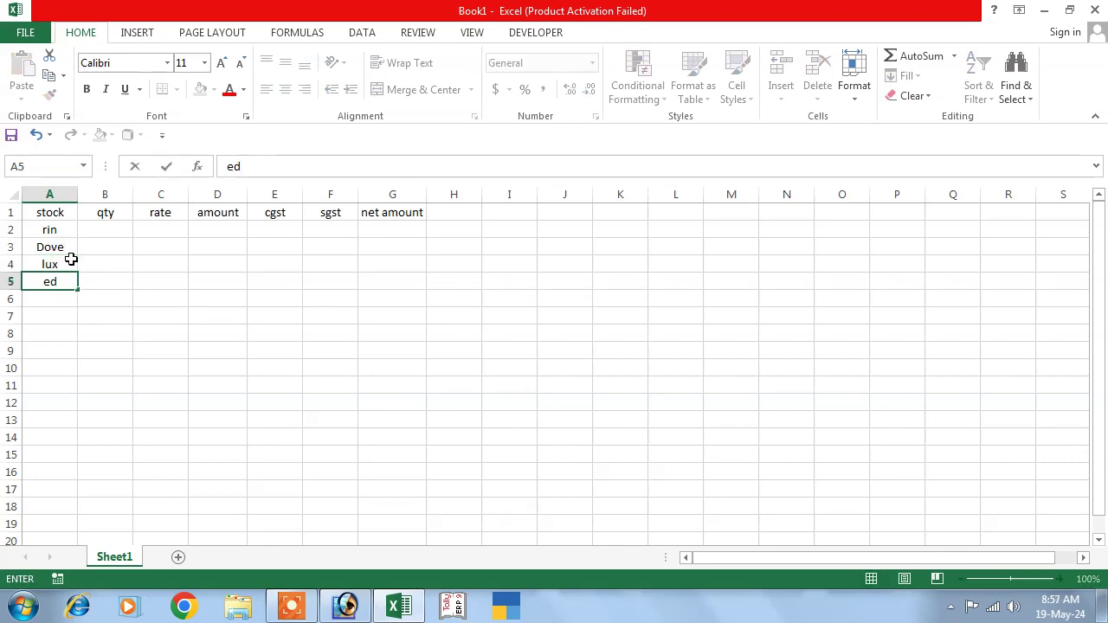
type("e")
key("BackSpace")
key("BackSpace")
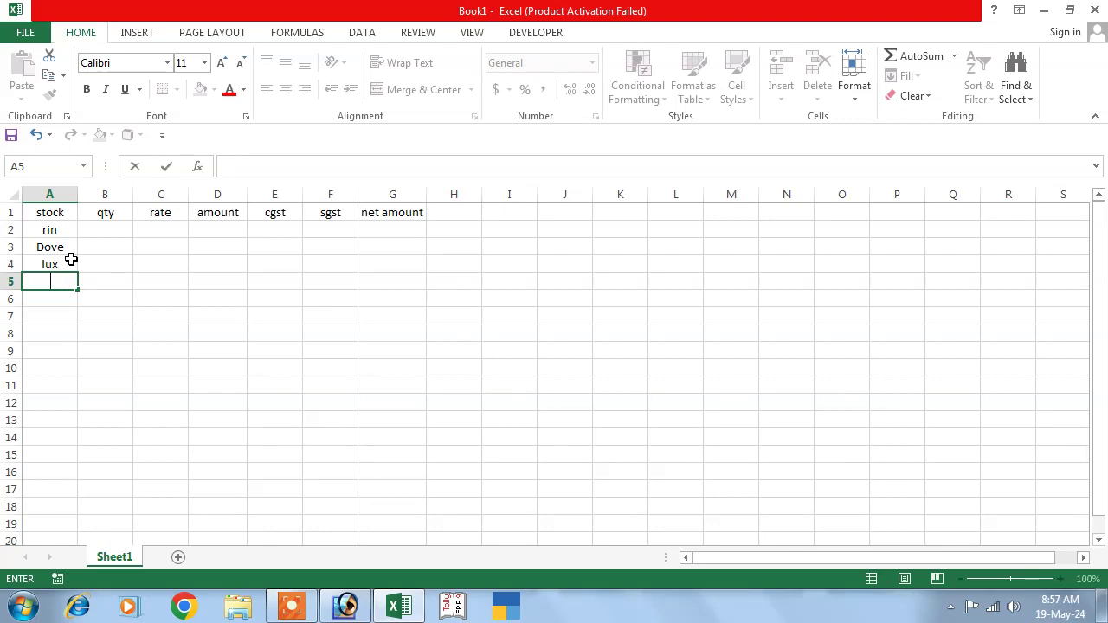
type("Der")
key("BackSpace")
type("tol")
key("Return")
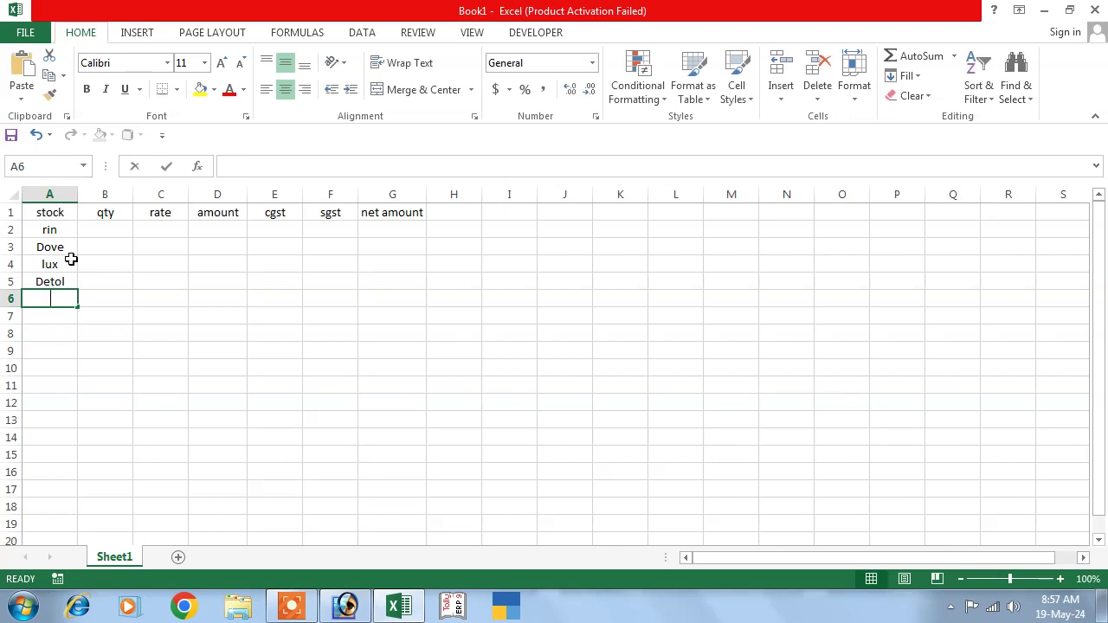
type("margo")
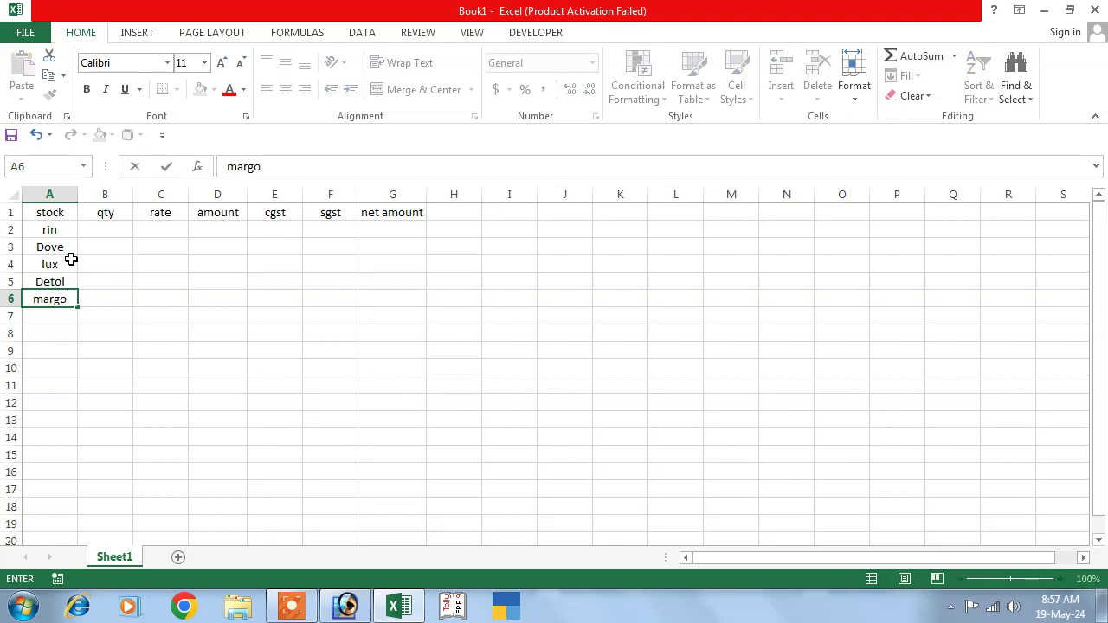
key("Tab")
key("Up")
key("Up")
key("Up")
key("Up")
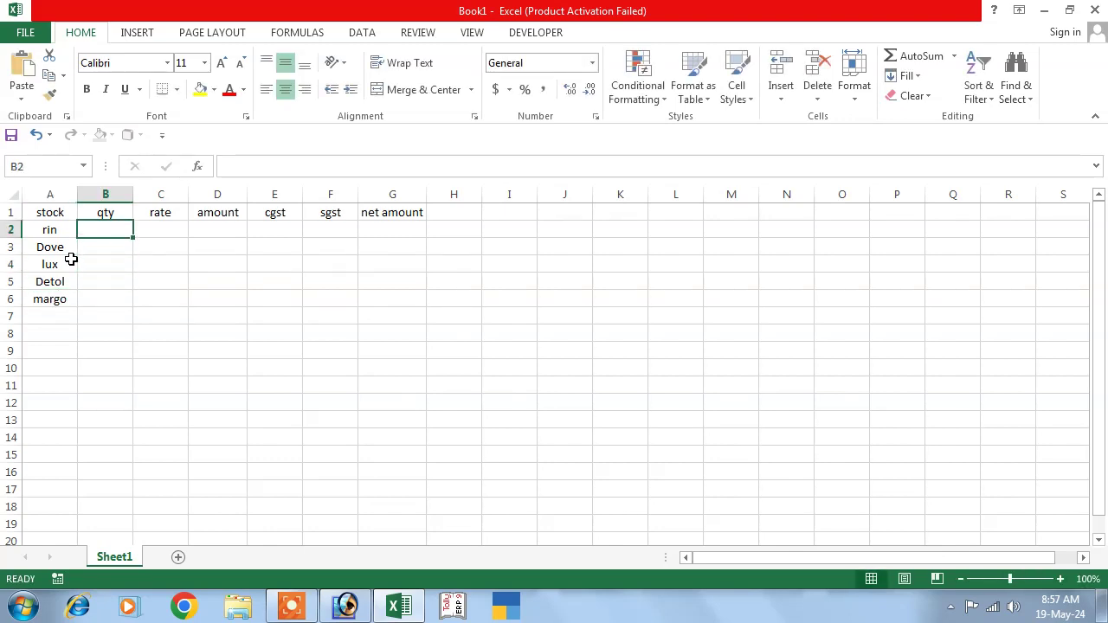
- Enter the quantities 152, 623, 53, 659 and 65 in B2:B6
type("152")
key("Return")
type("623")
key("Return")
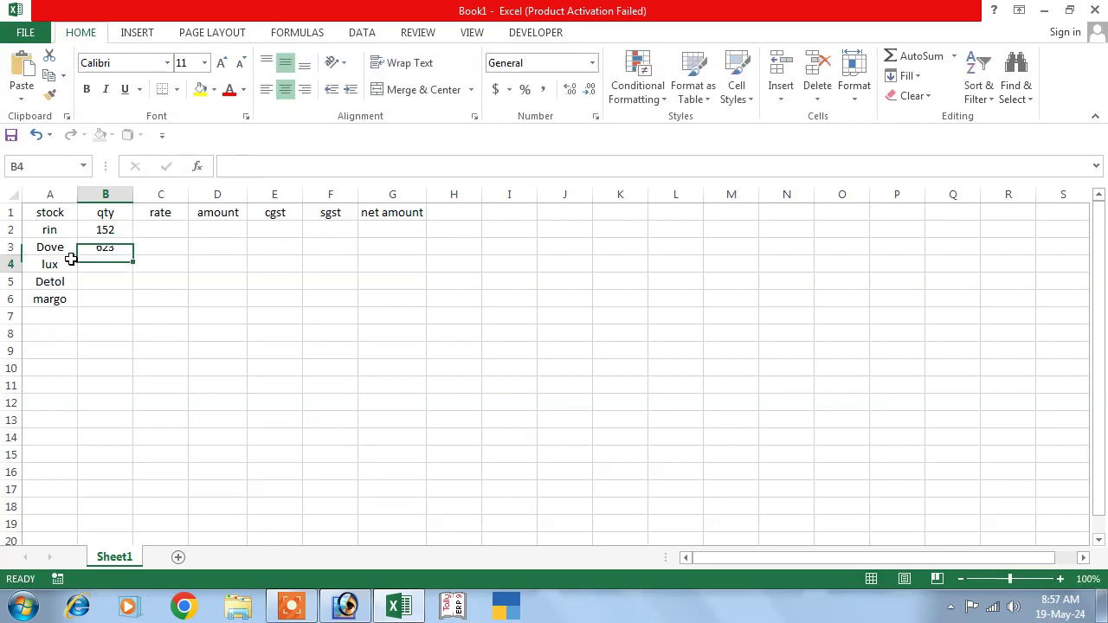
type("53")
key("Return")
type("659")
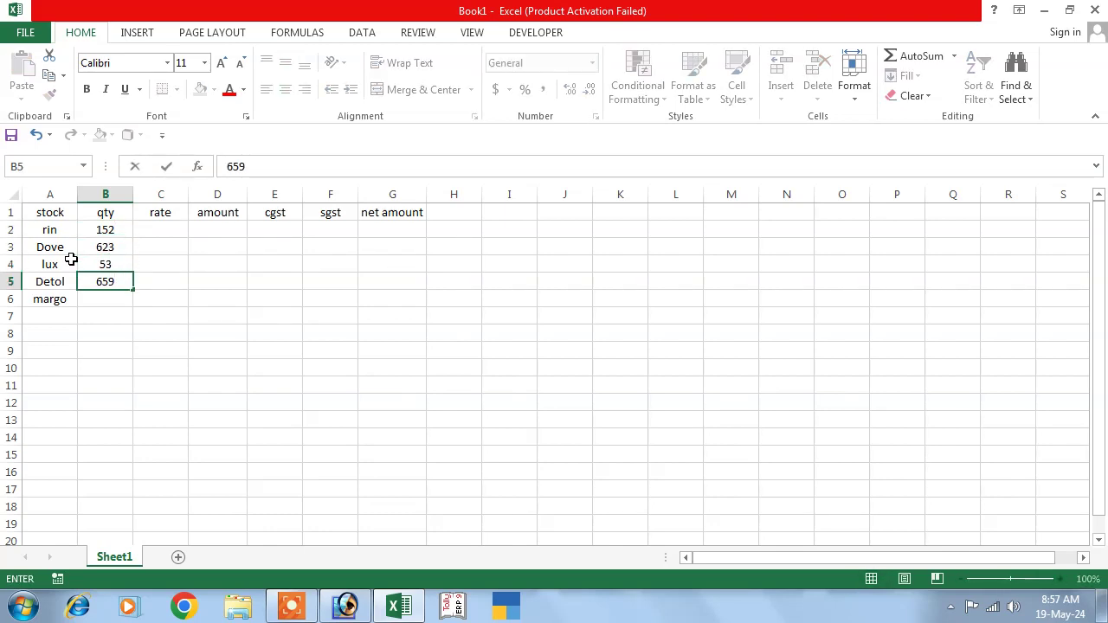
key("Return")
type("65")
key("Return")
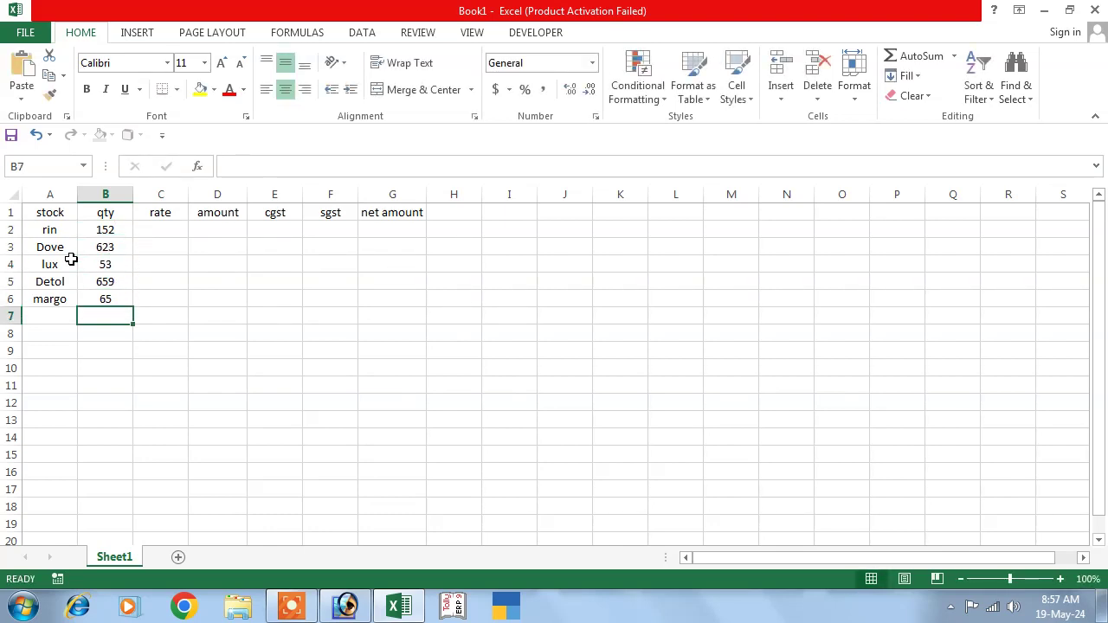
- Enter the rates 78, 89, 98, 84 and 85 in C2:C6
key("Right")
key("Up")
key("Up")
key("Up")
key("Up")
key("Up")
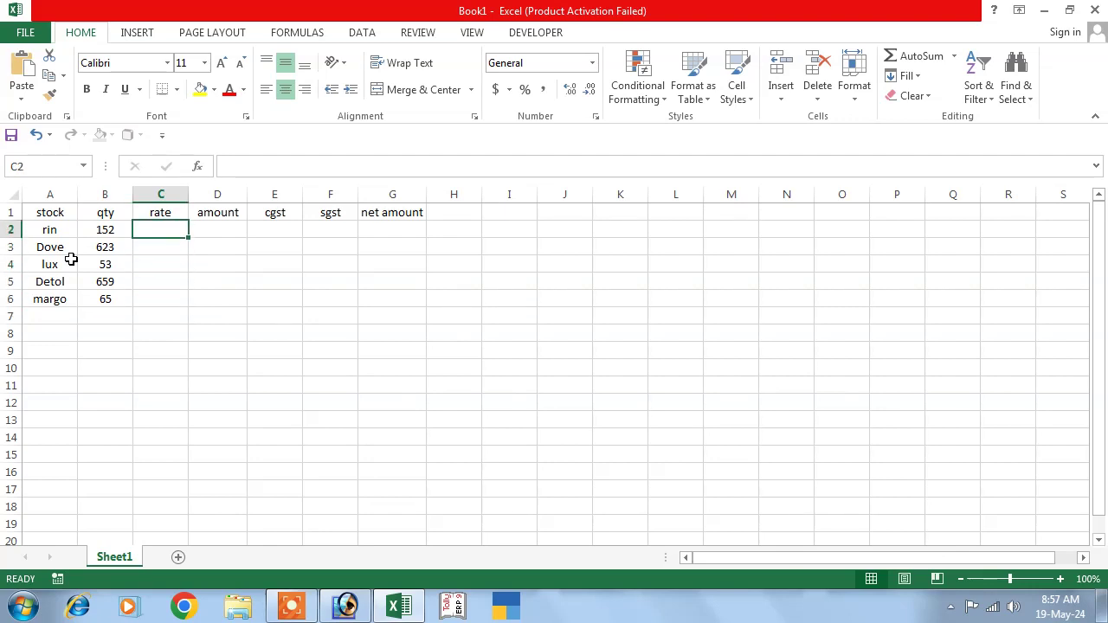
type("78")
key("Return")
type("89")
key("Return")
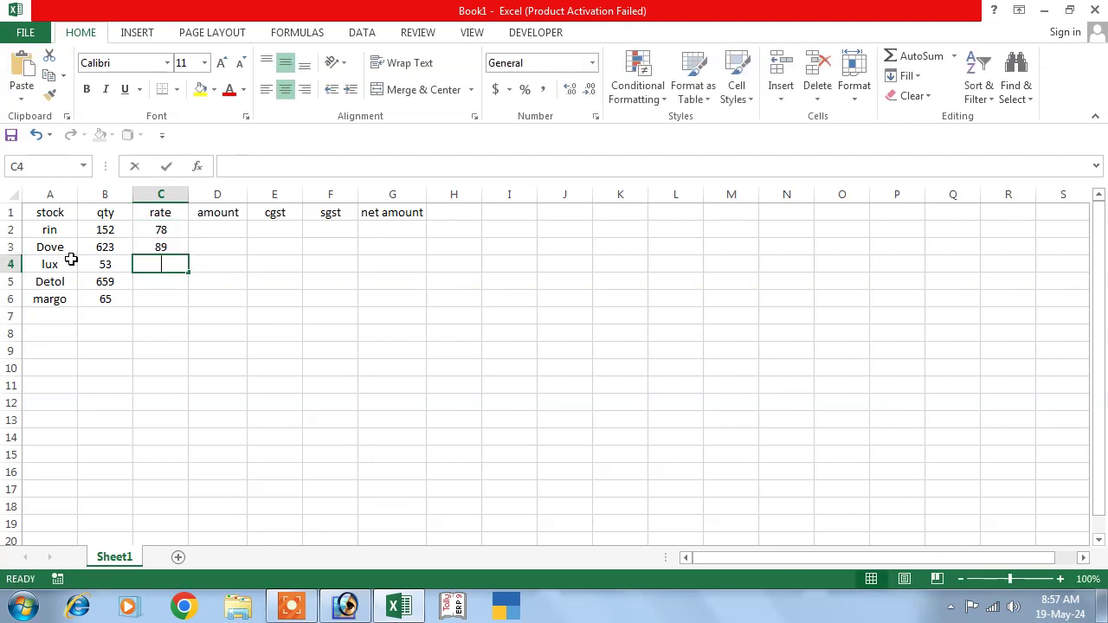
type("98")
key("Return")
type("84")
key("Return")
type("856")
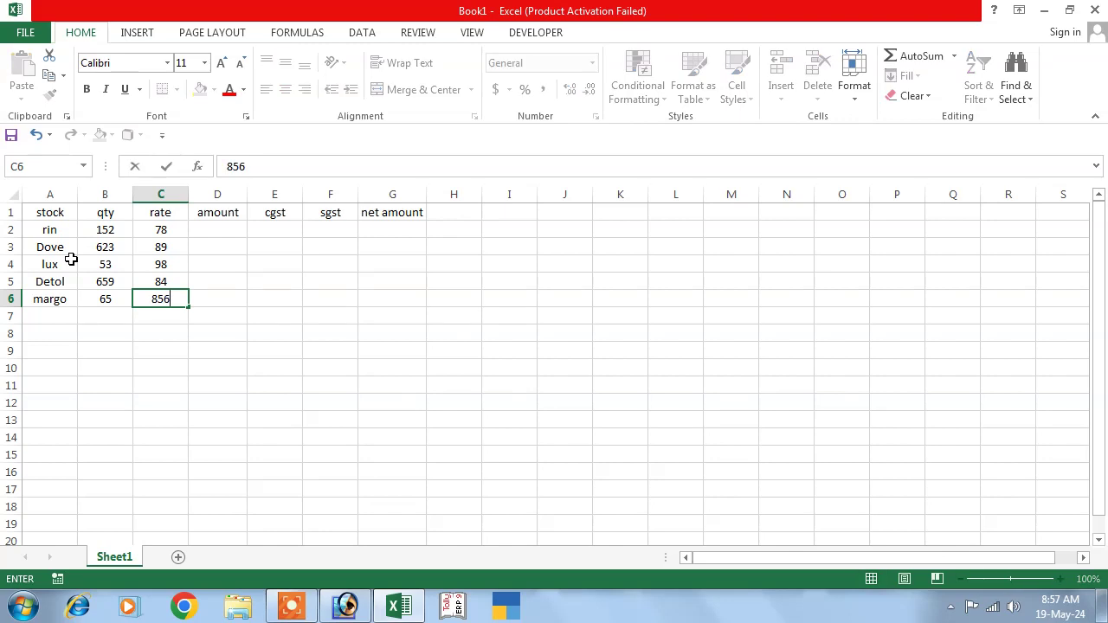
key("BackSpace")
key("Return")
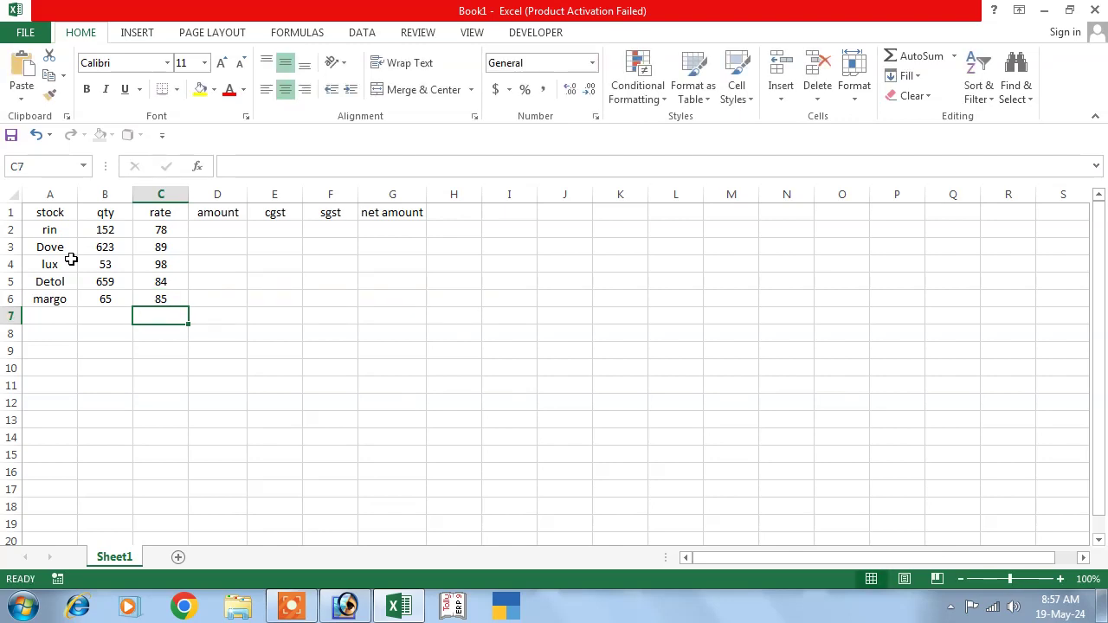
- Enter =B2*C2 in D2 and fill it down to D6 for the amounts
left_click(227, 232)
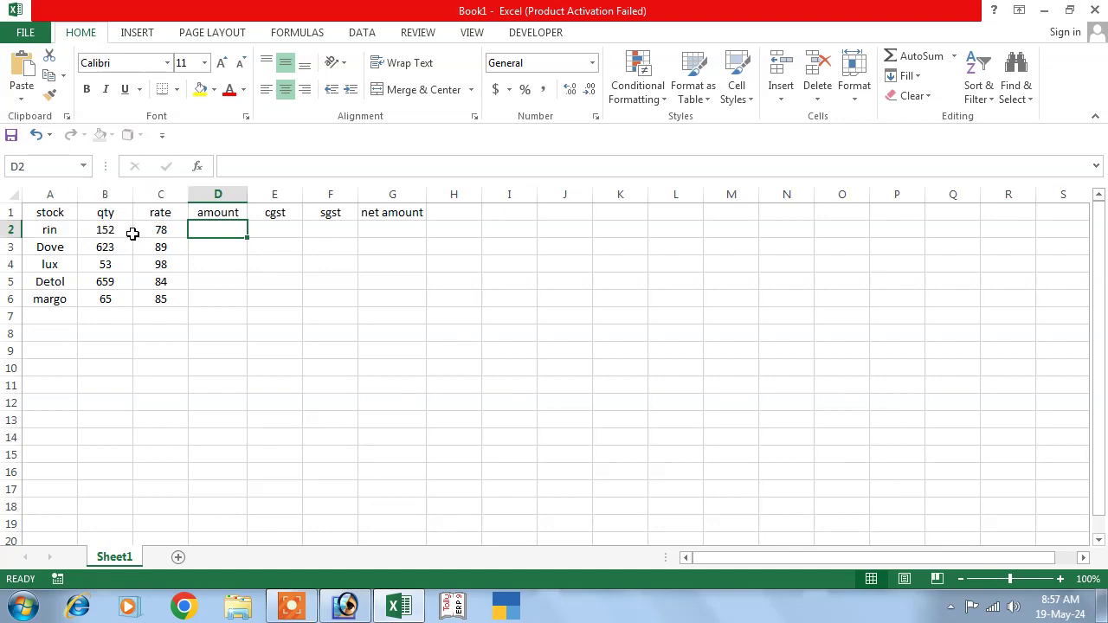
type("=b")
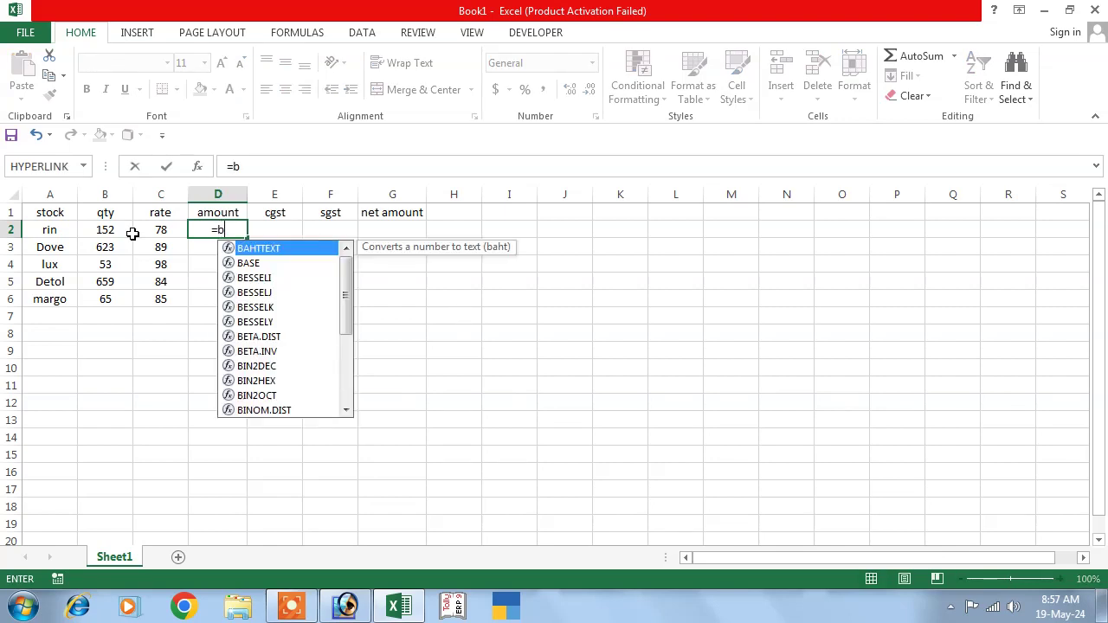
type("2*")
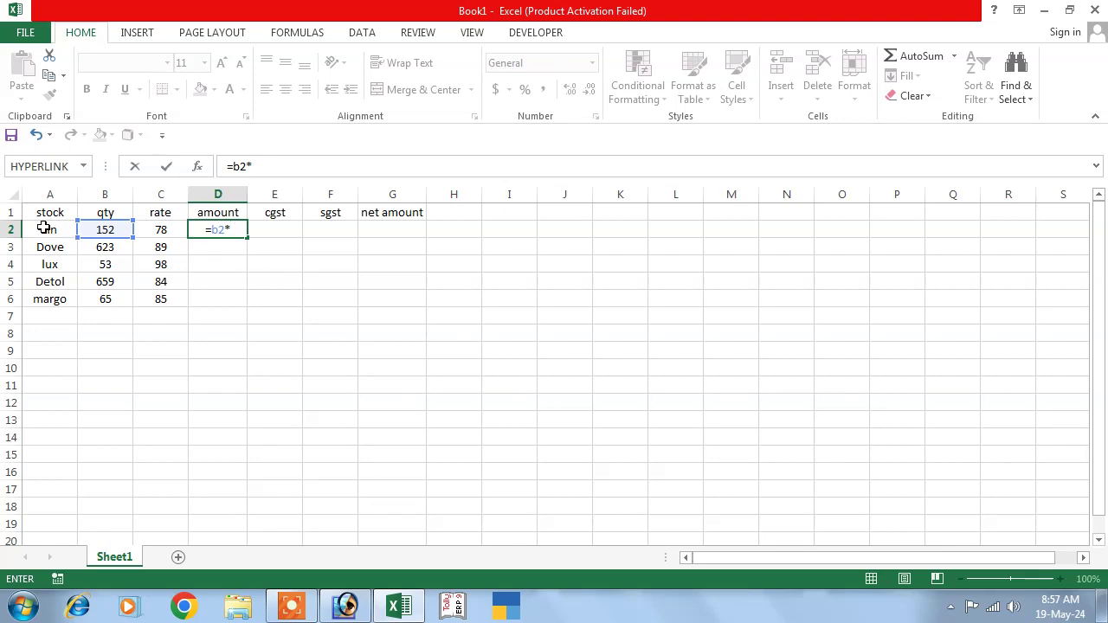
type("c")
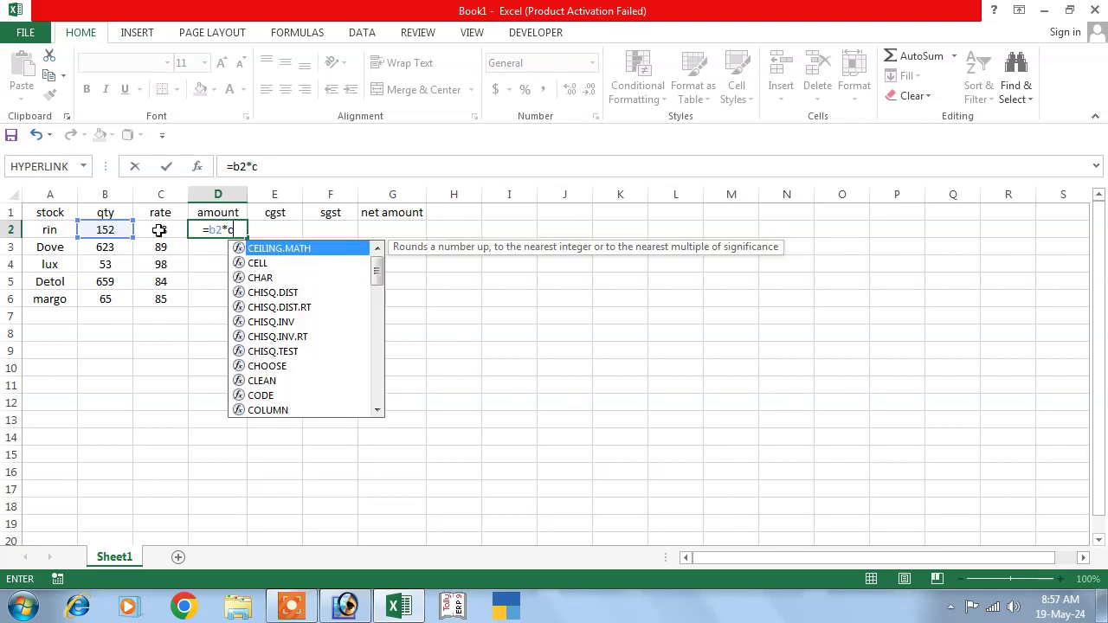
type("2")
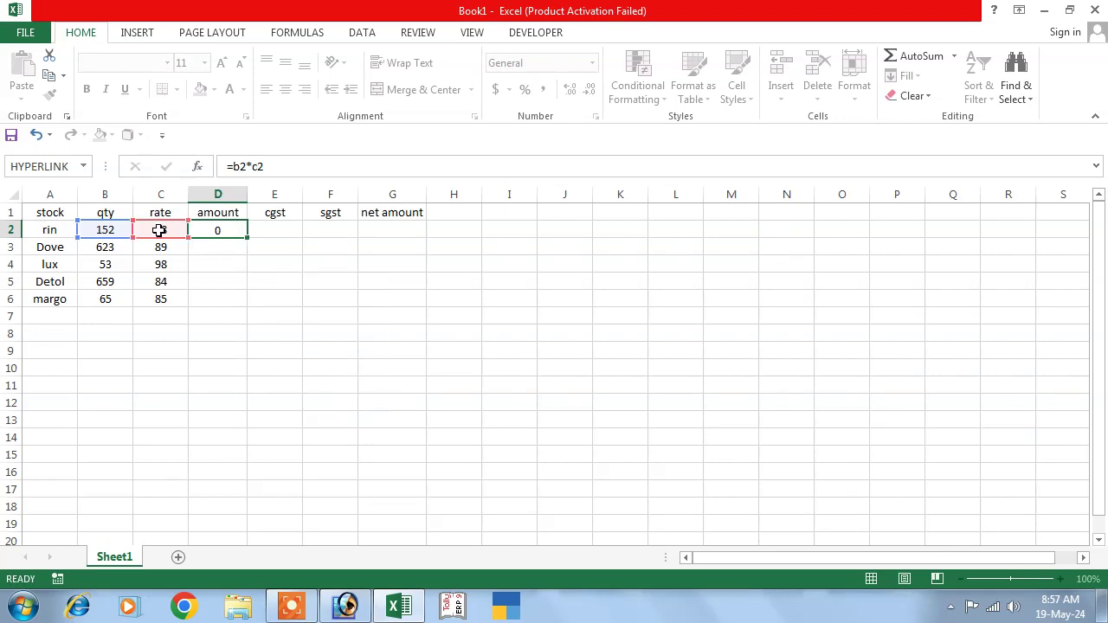
key("Return")
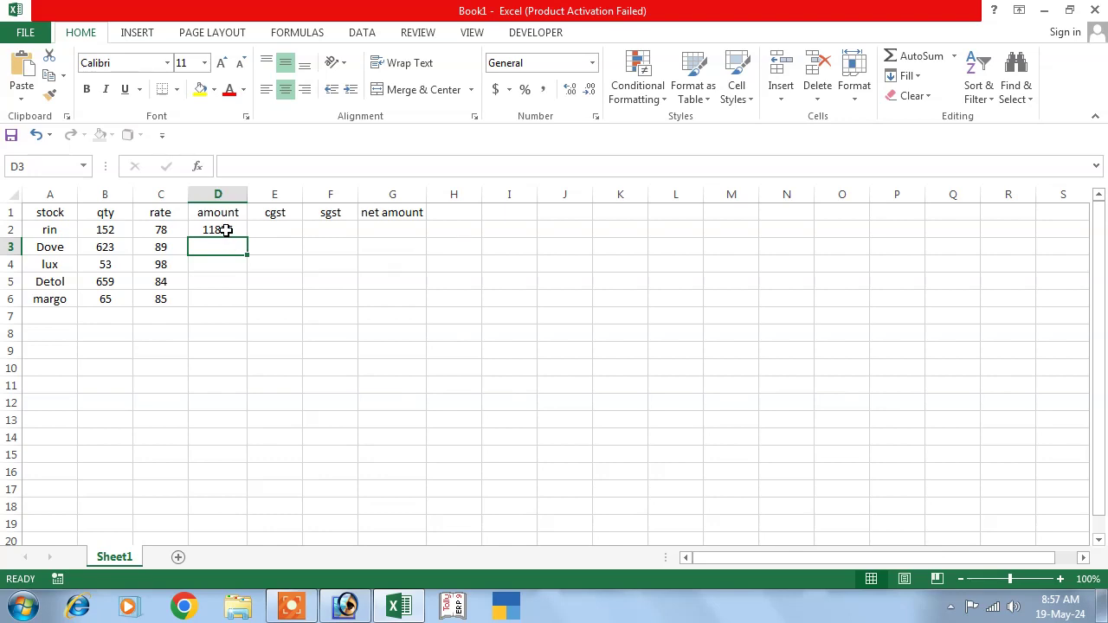
left_click(225, 230)
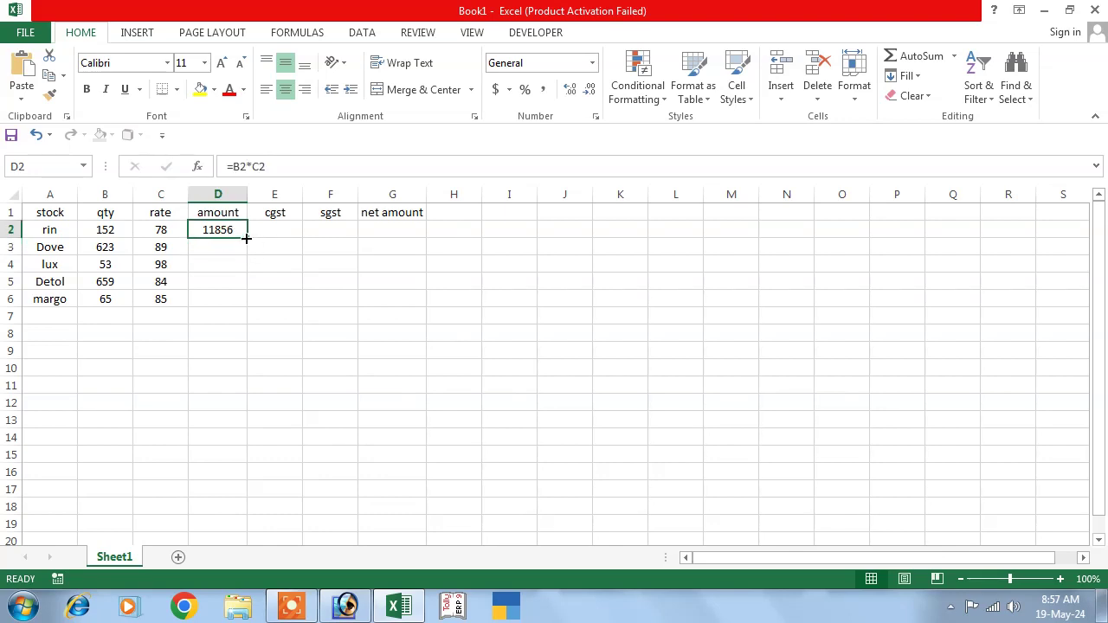
left_click_drag(246, 238, 245, 299)
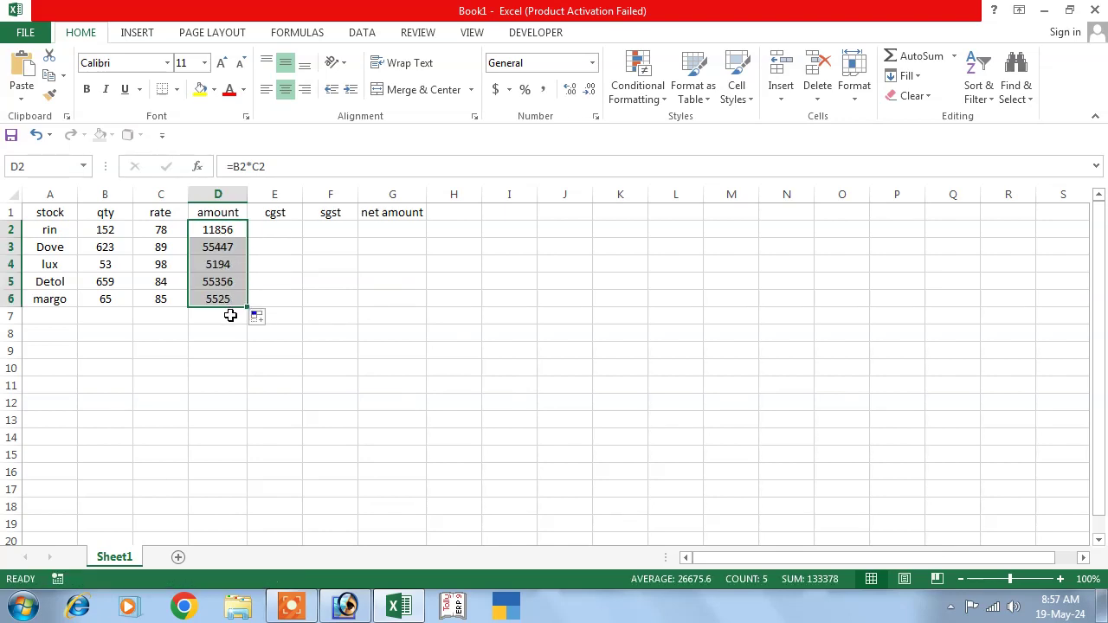
left_click(272, 231)
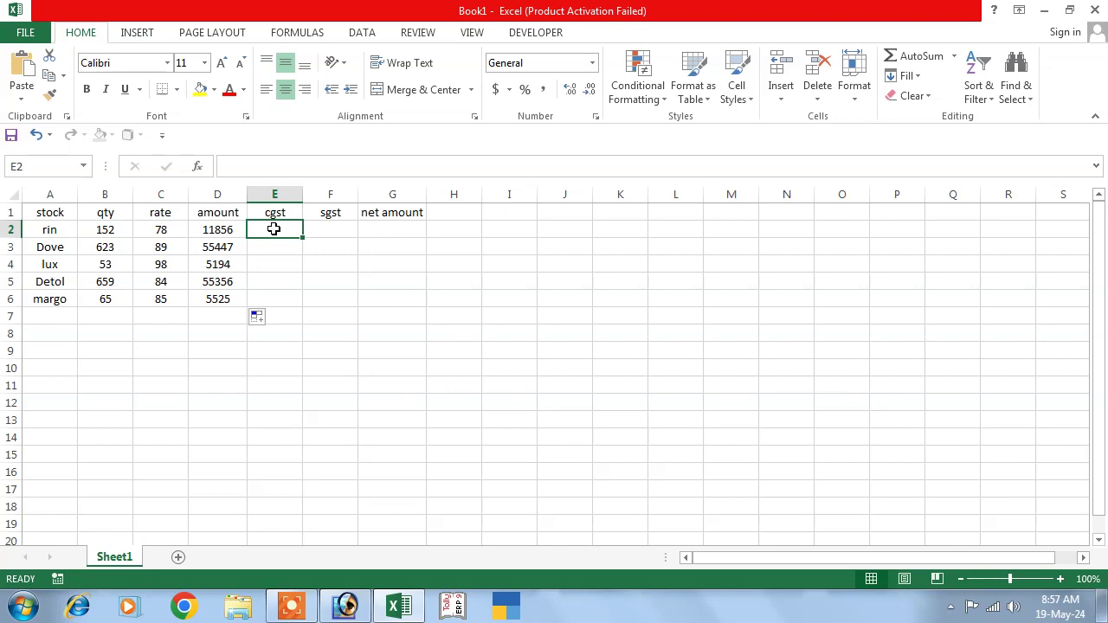
- Enter =D2*9% in E2 and fill it down to E6 for cgst
type("=")
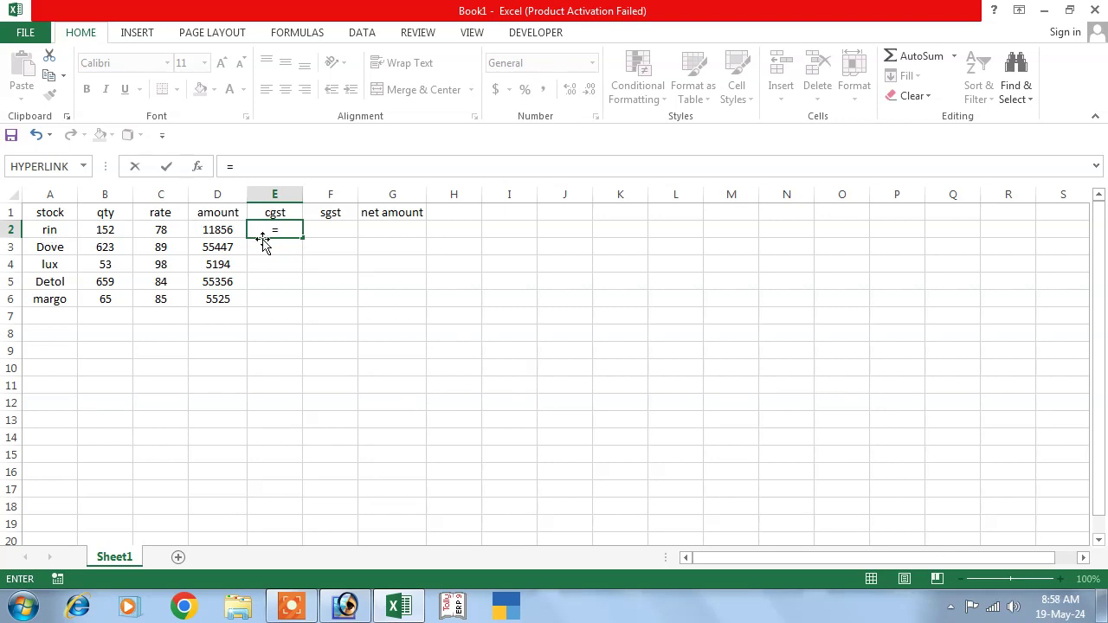
type("d2*")
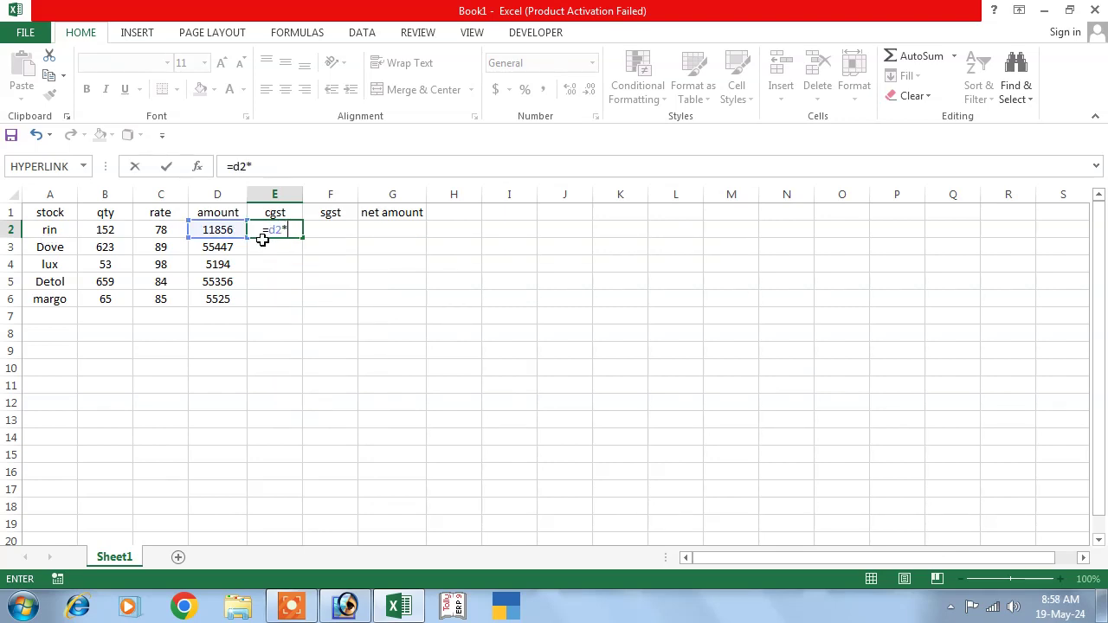
type("9%")
key("Return")
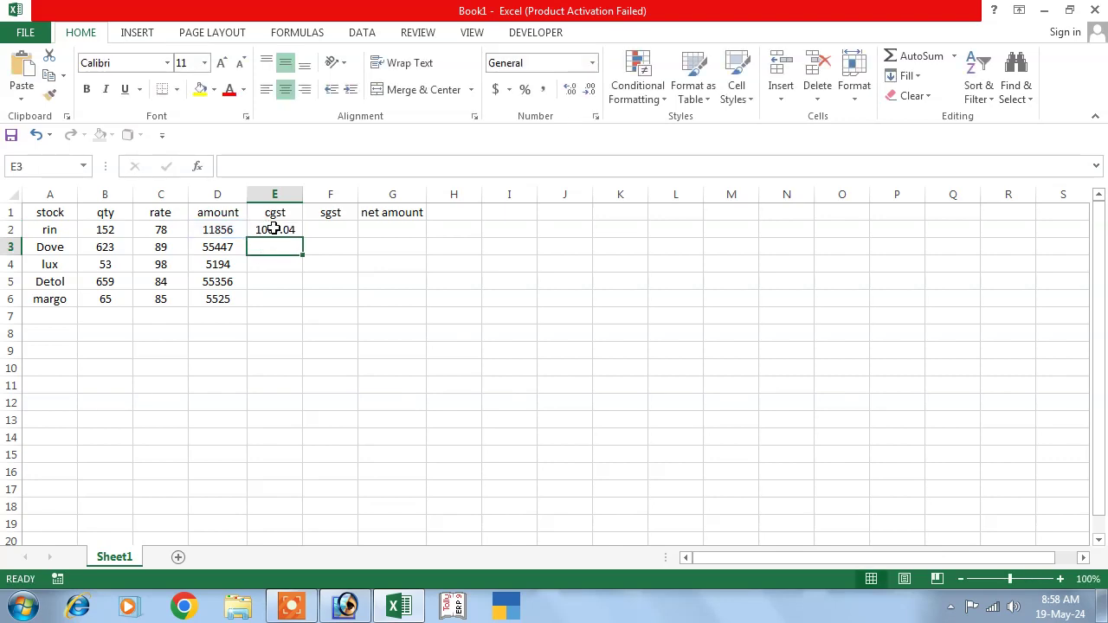
left_click(285, 231)
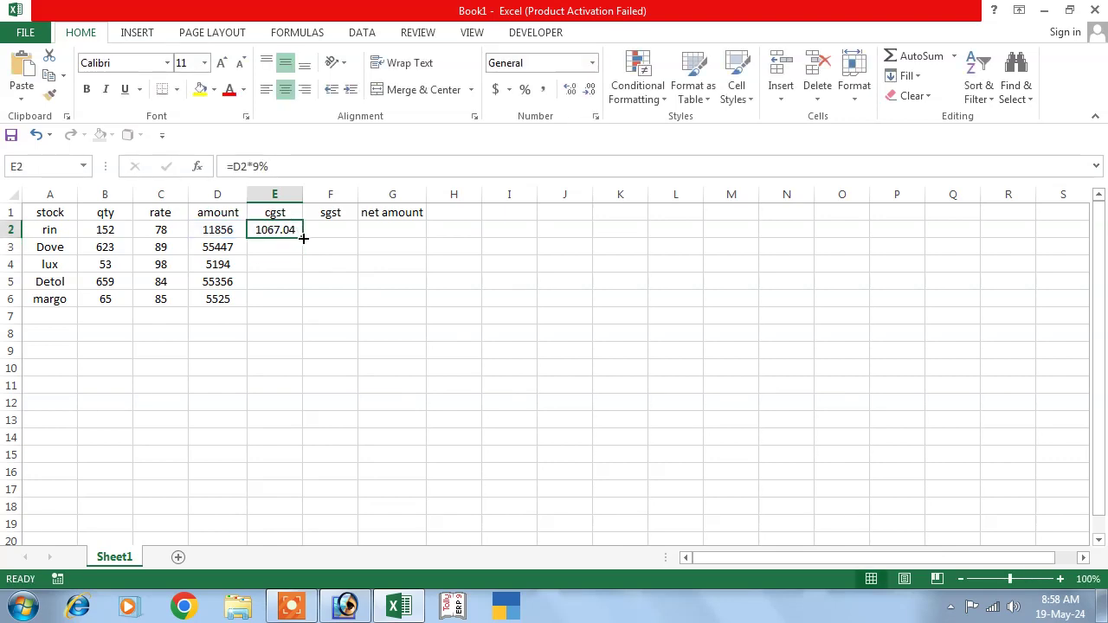
left_click_drag(302, 238, 305, 301)
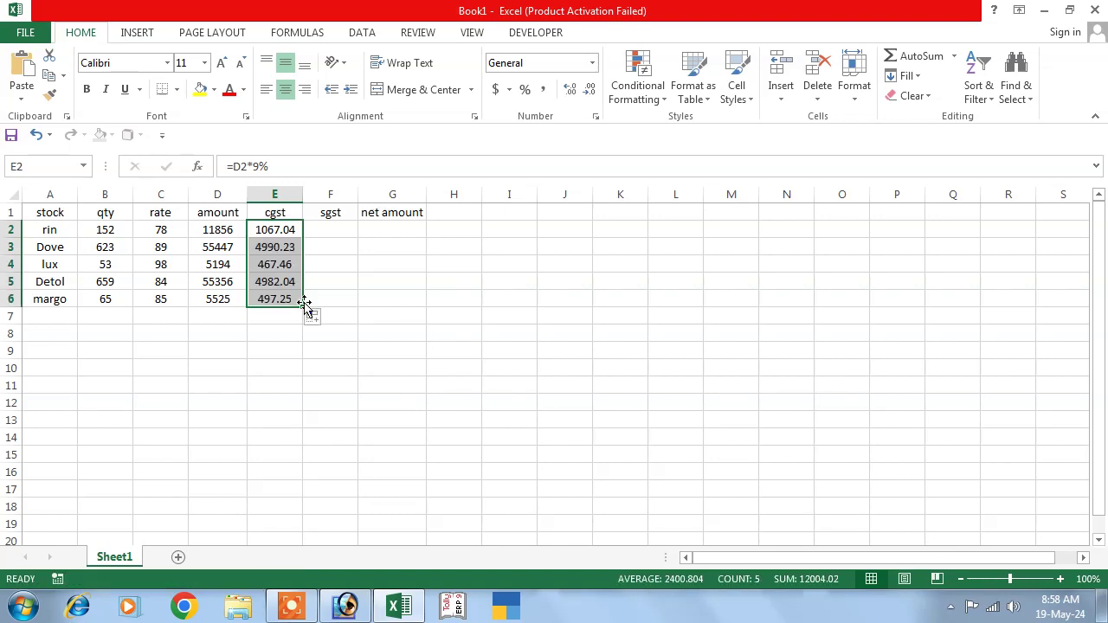
left_click(345, 231)
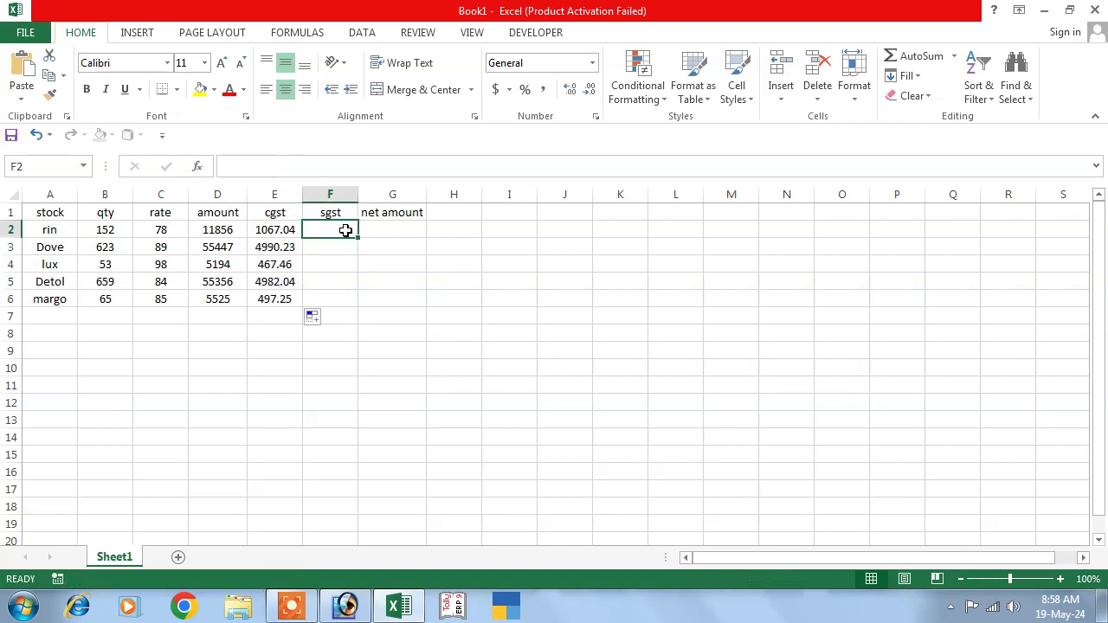
- Enter =D2*9% in F2 and fill it down to F6 for sgst
type("=")
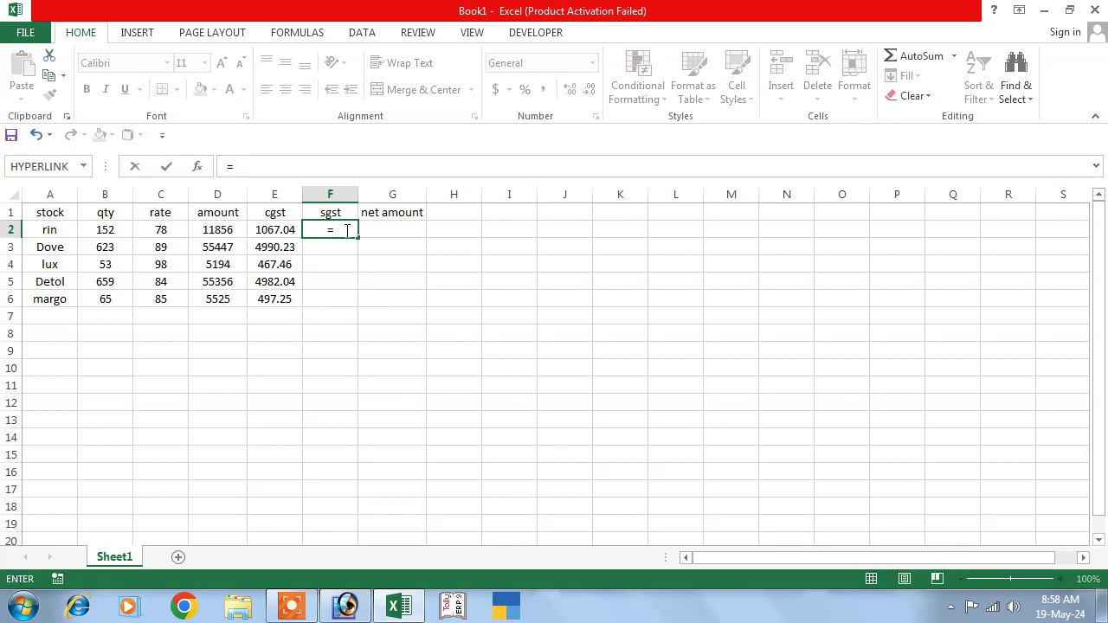
type("d2*9")
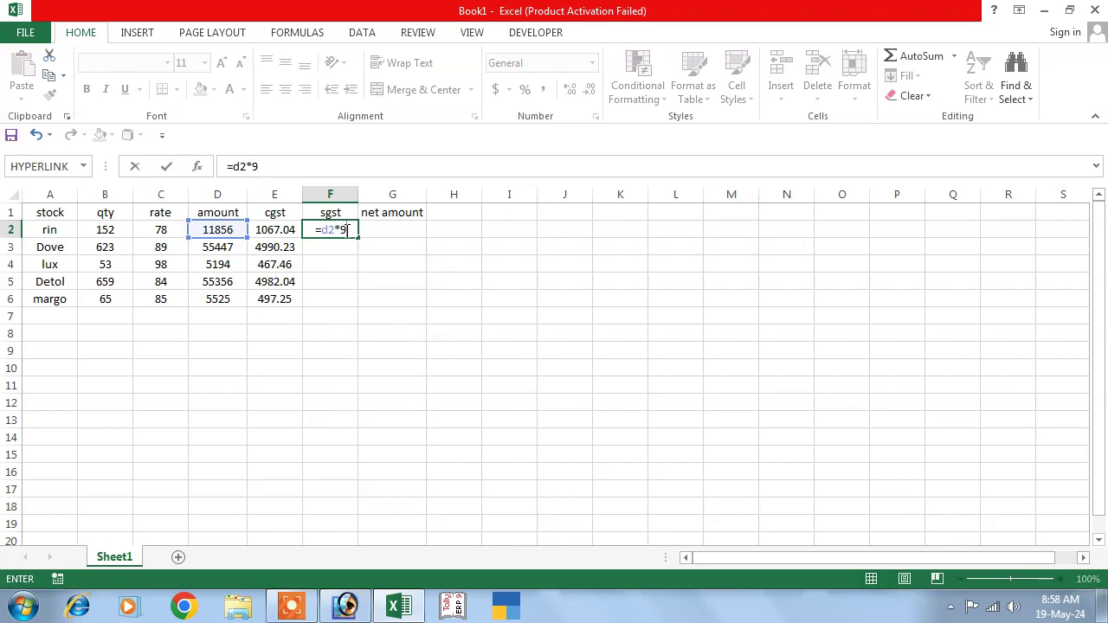
type("%")
key("Return")
left_click(339, 228)
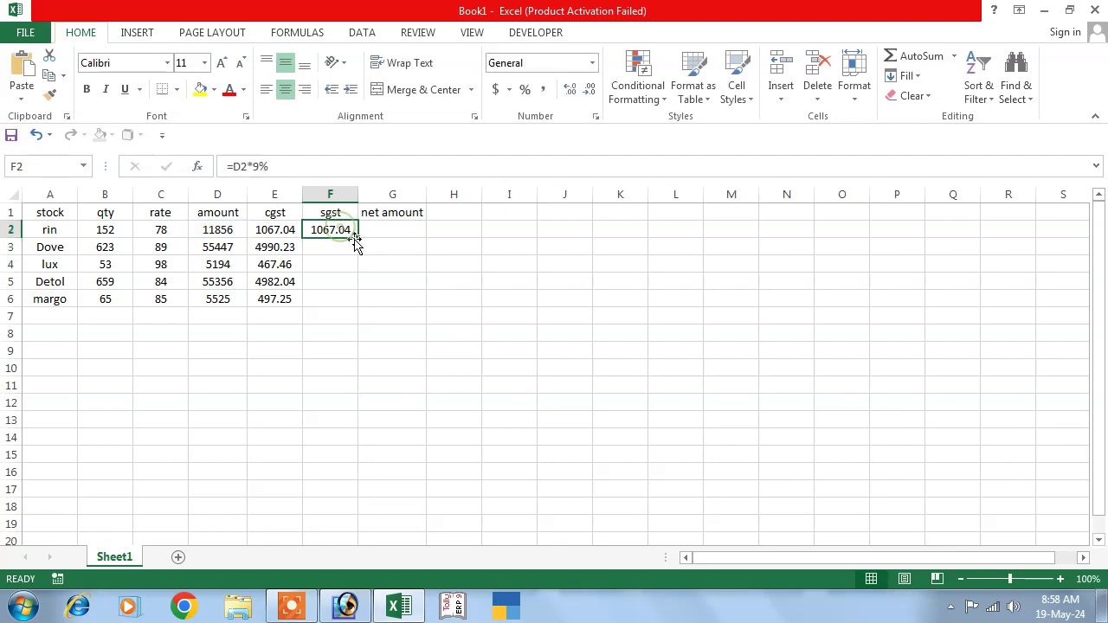
left_click_drag(358, 237, 358, 306)
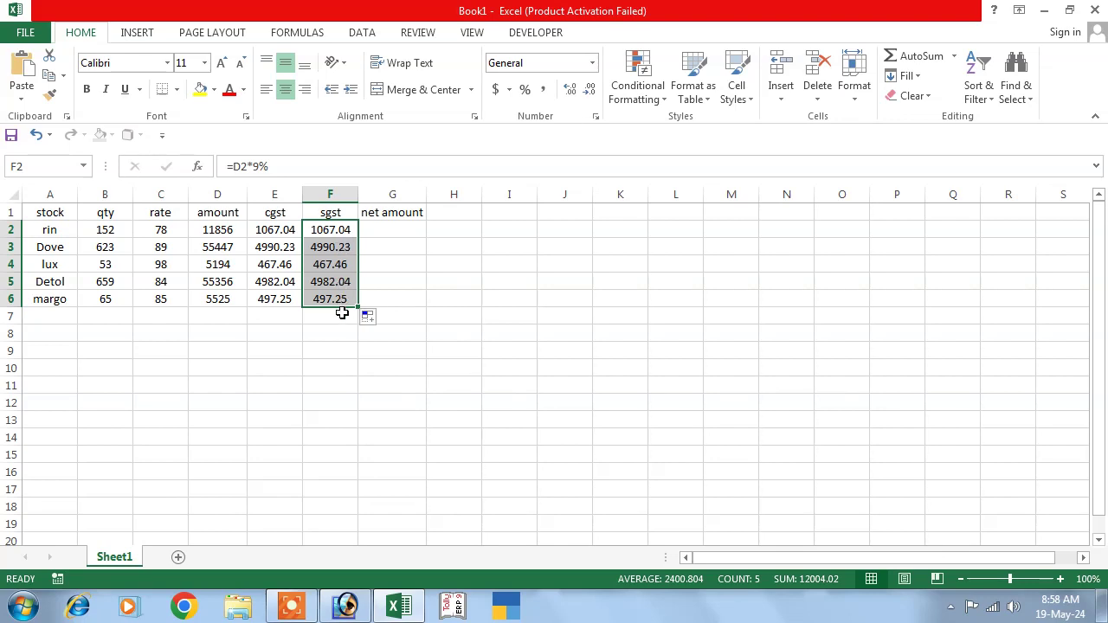
- Check the formulas in D2, E2 and F2
left_click(212, 236)
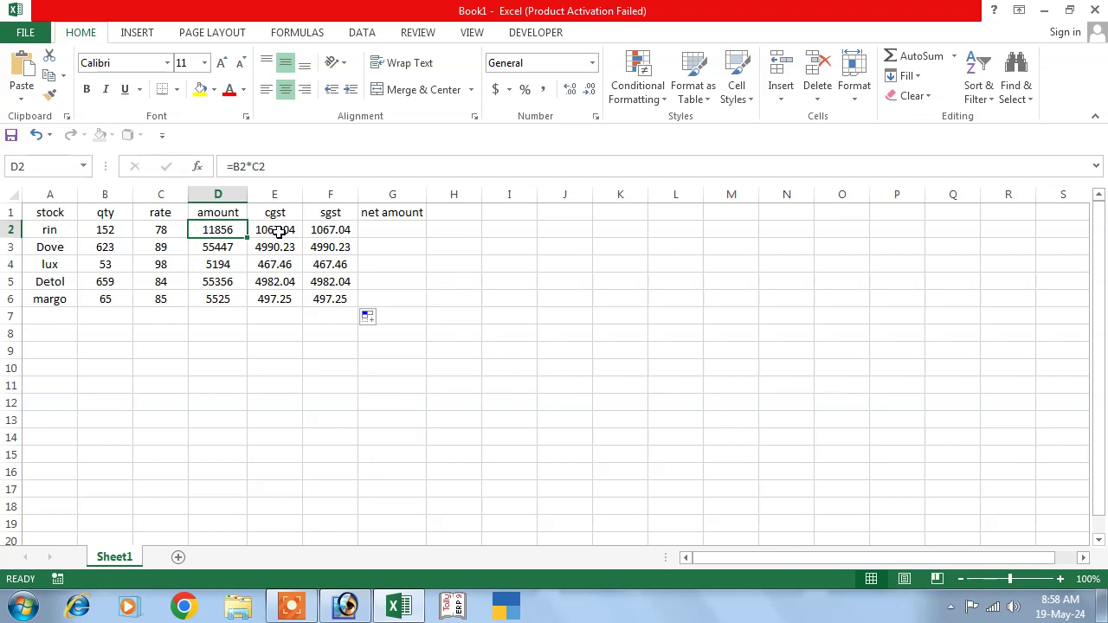
left_click(275, 232)
left_click(320, 232)
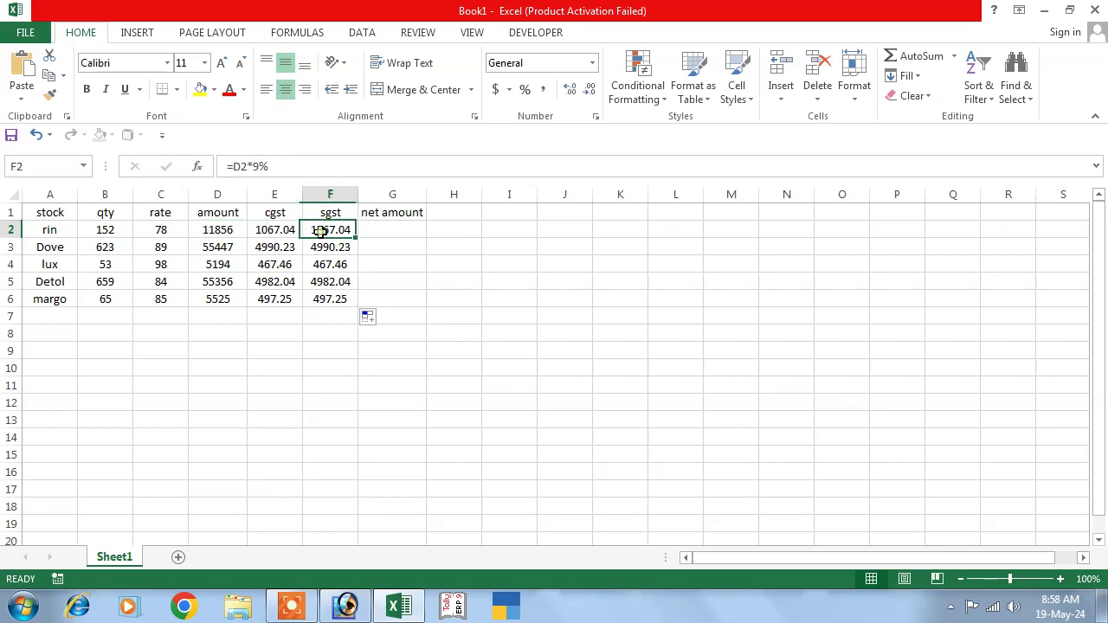
- Enter =SUM(D2:F2) in G2 and fill it down to G6 for net amounts
left_click(374, 230)
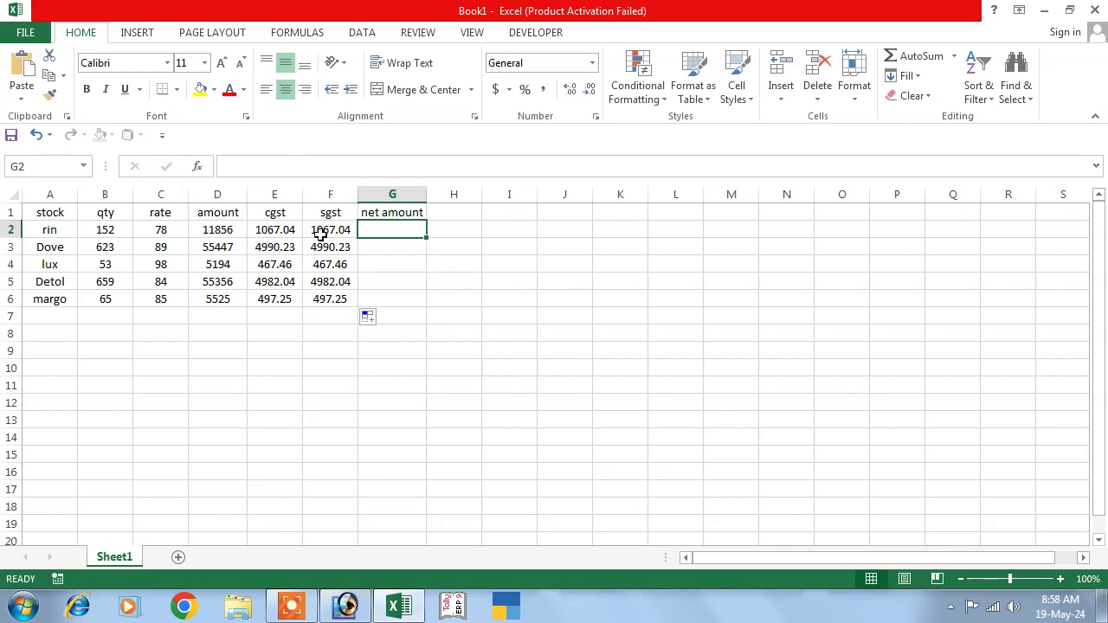
type("=")
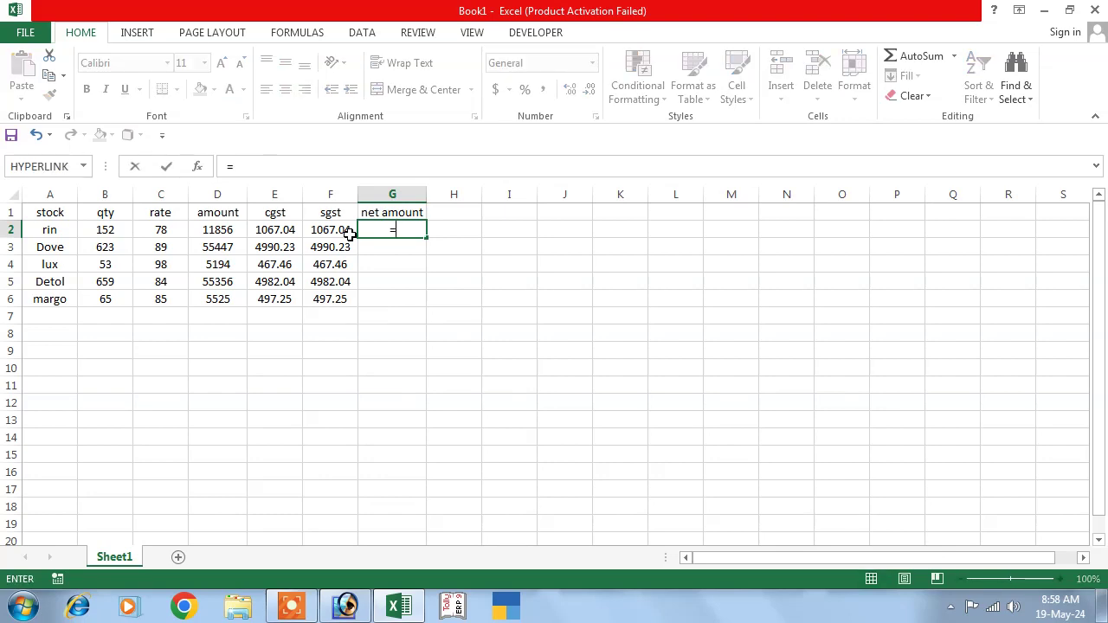
type("sum")
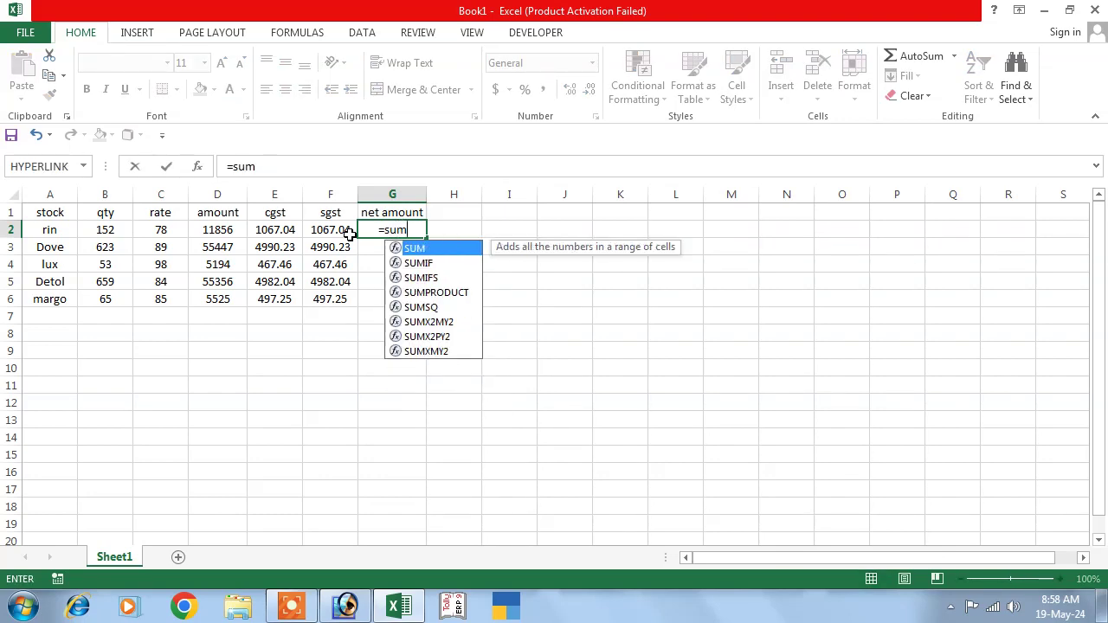
type("(")
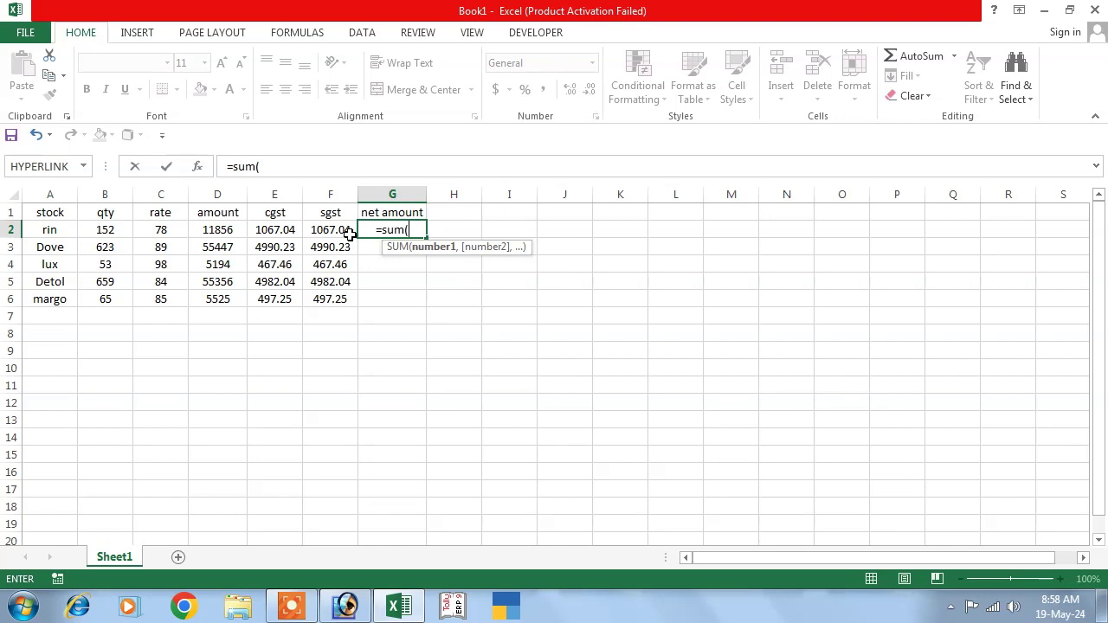
left_click(211, 229)
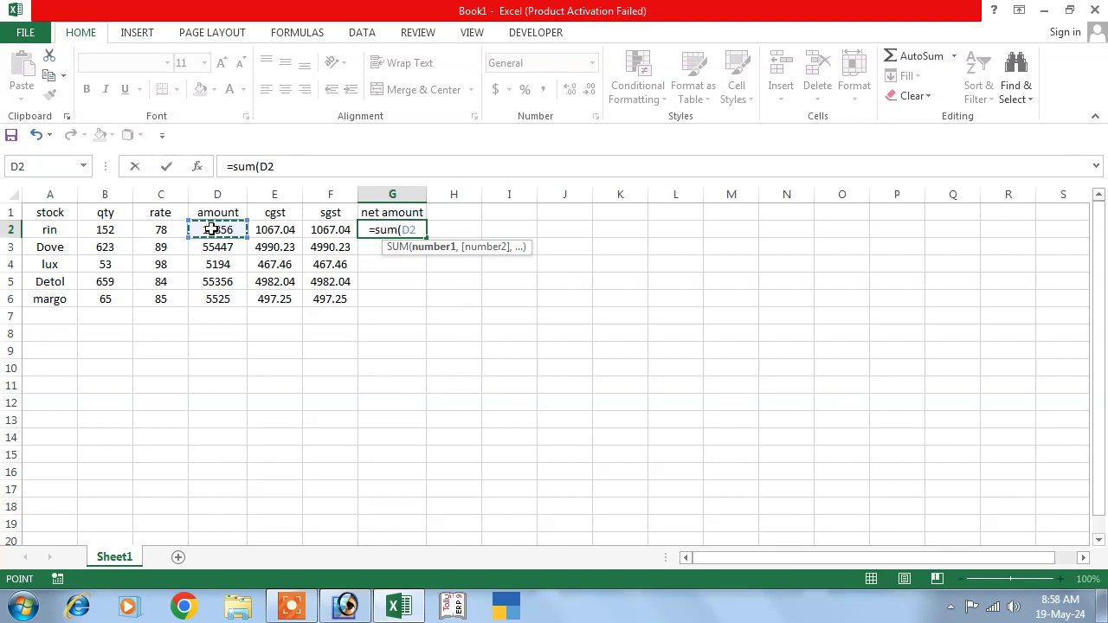
key("F8")
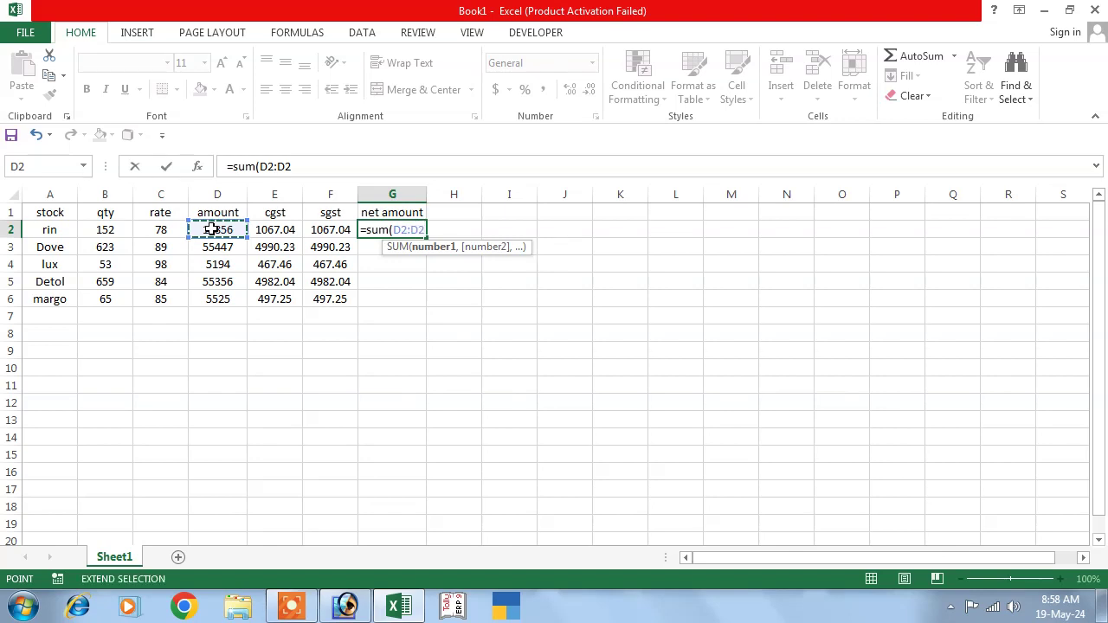
key("BackSpace")
key("BackSpace")
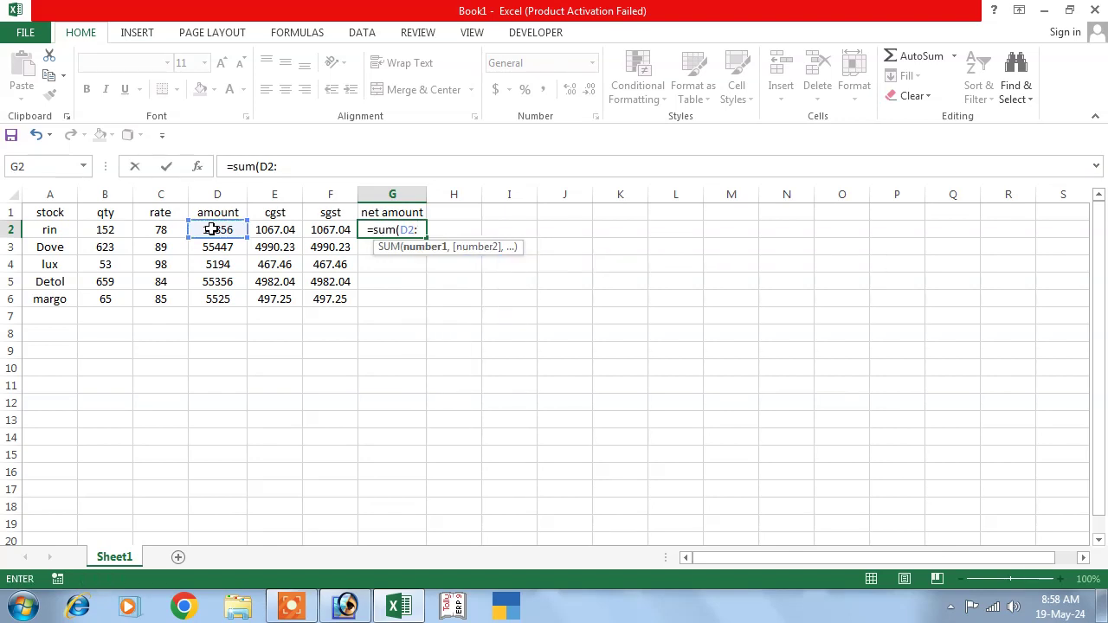
type("f")
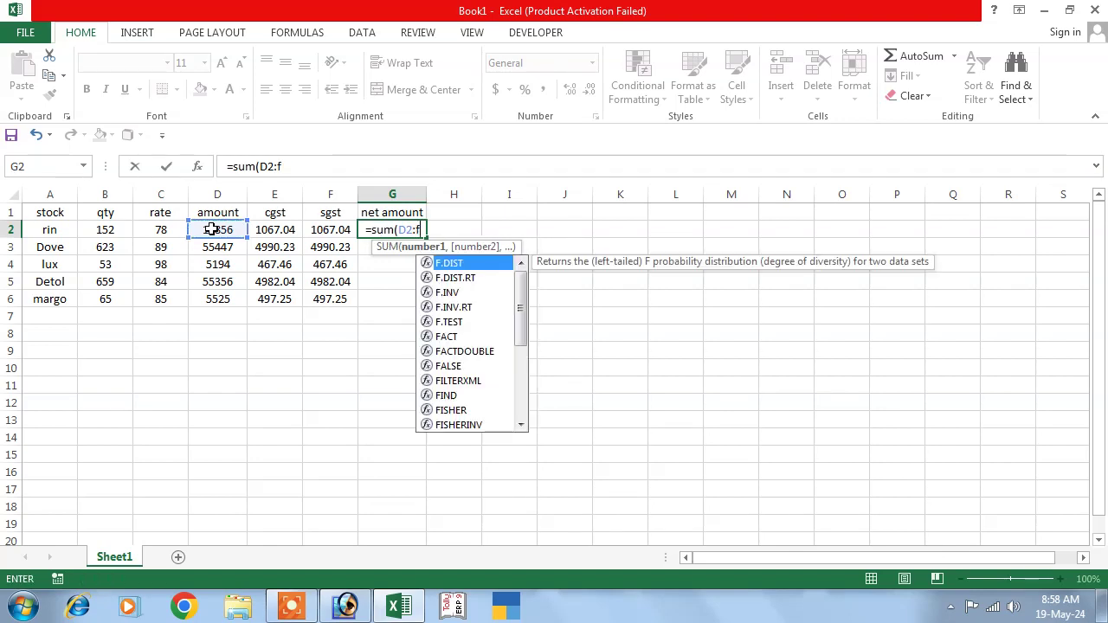
type("2")
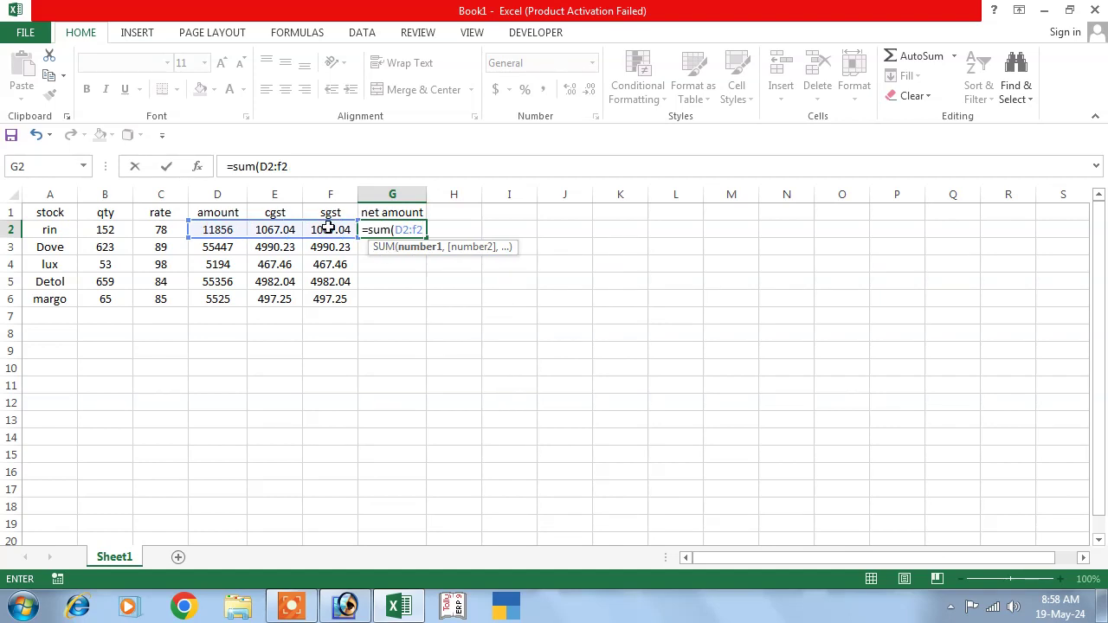
type(")")
key("Return")
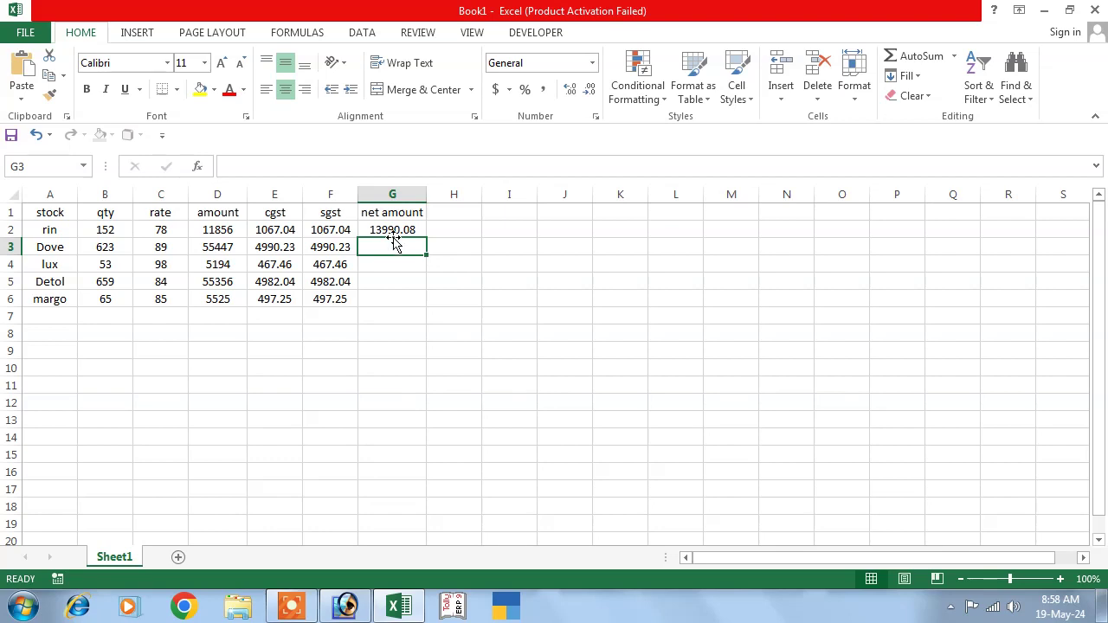
left_click(392, 230)
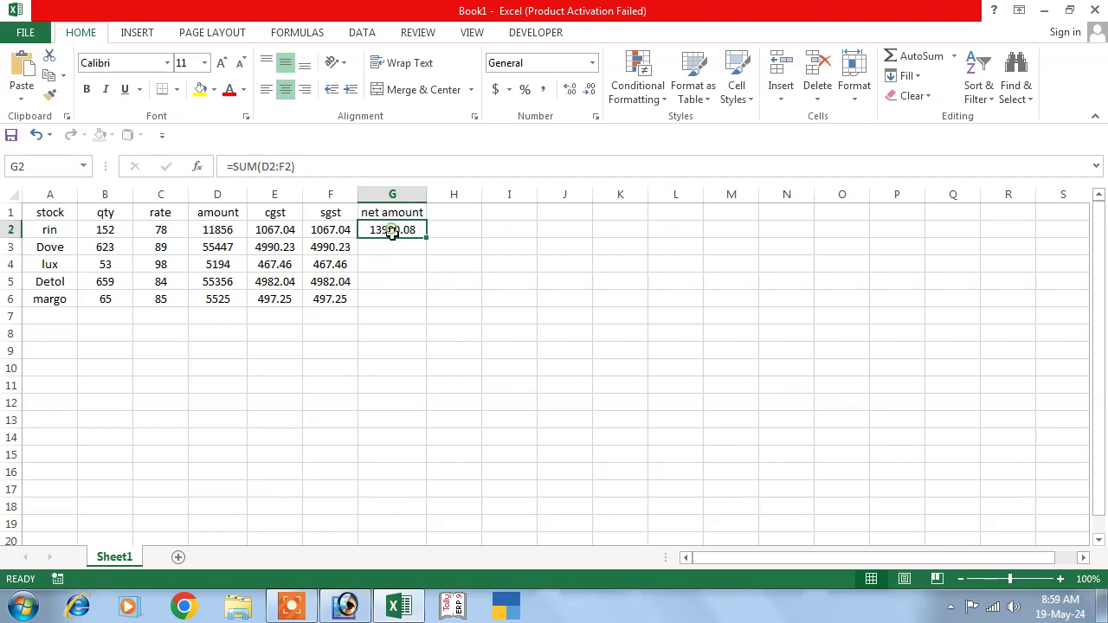
left_click_drag(422, 234, 416, 305)
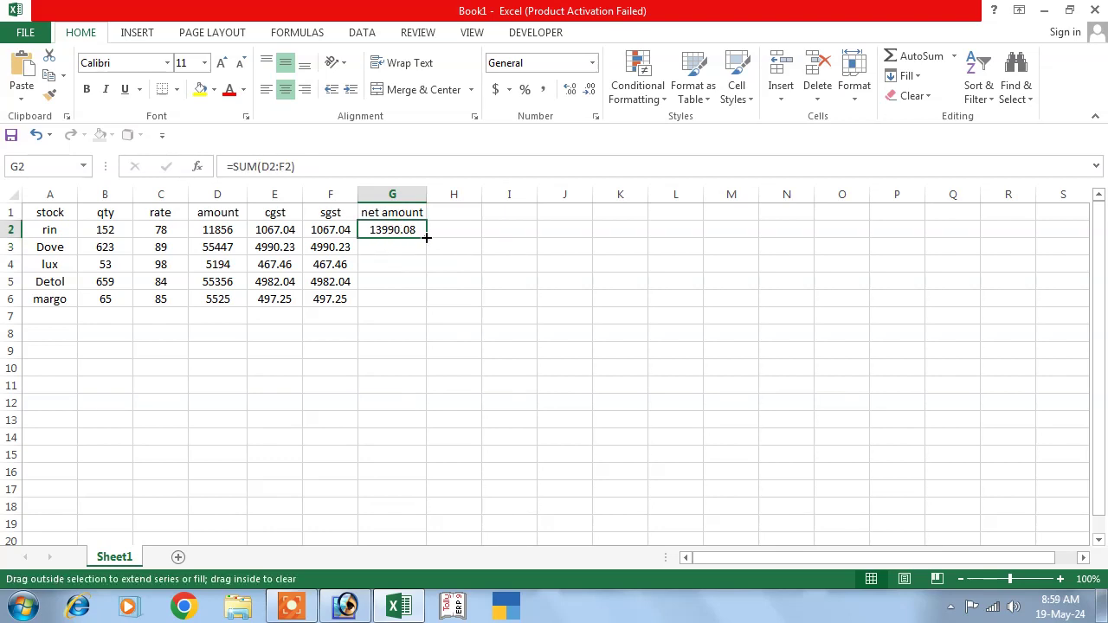
- Format A1:G6 as a table using a dark orange table style
left_click(329, 331)
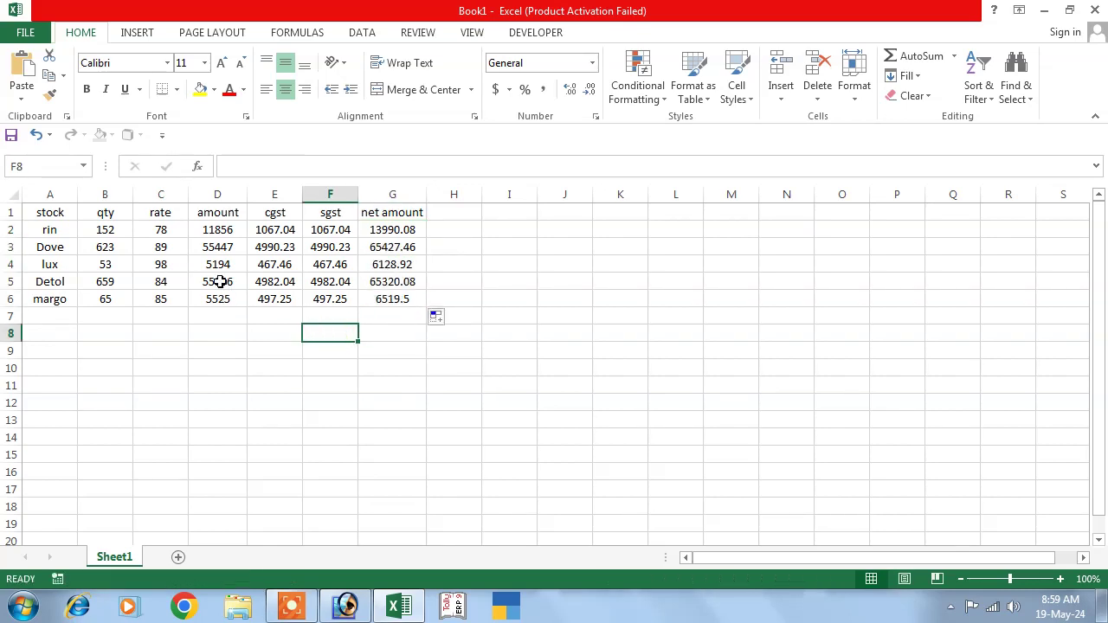
left_click(45, 211)
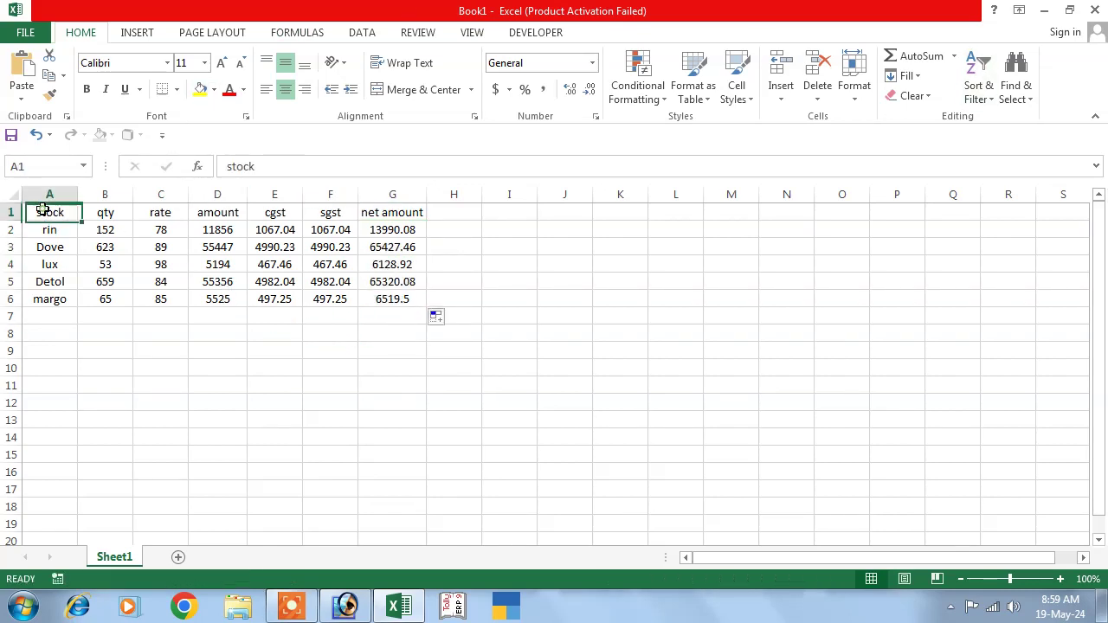
left_click_drag(45, 211, 408, 299)
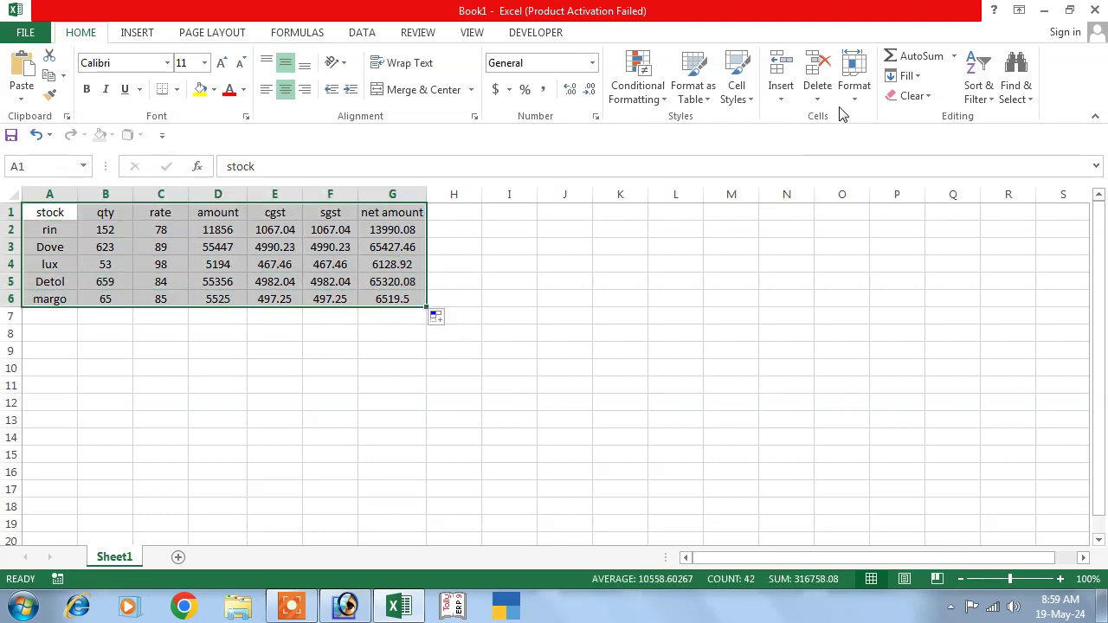
left_click(709, 102)
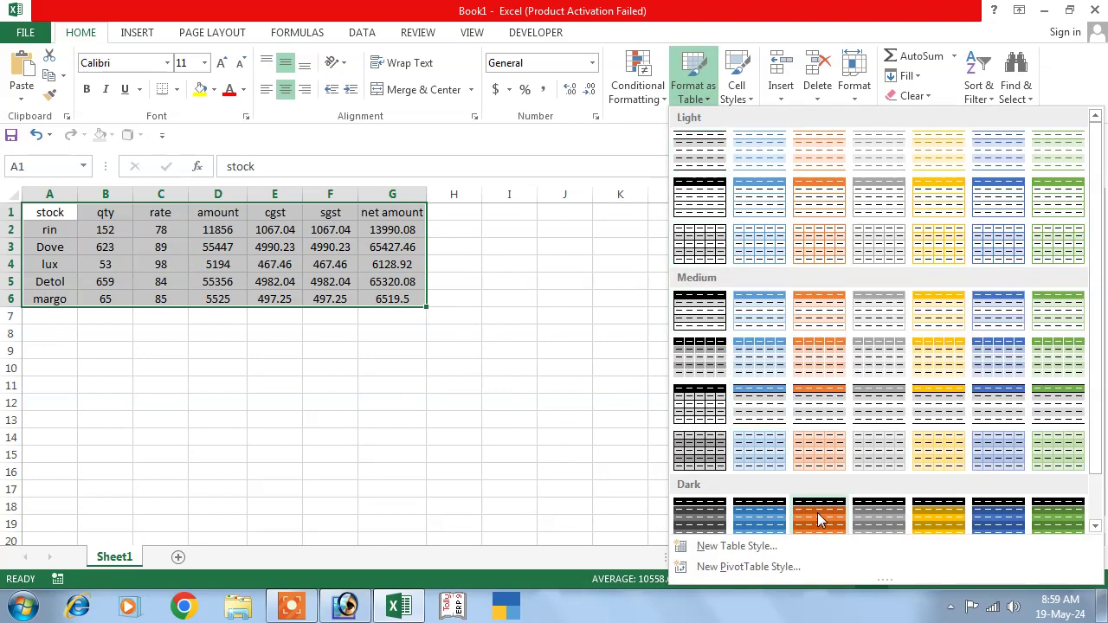
left_click(817, 513)
left_click(701, 349)
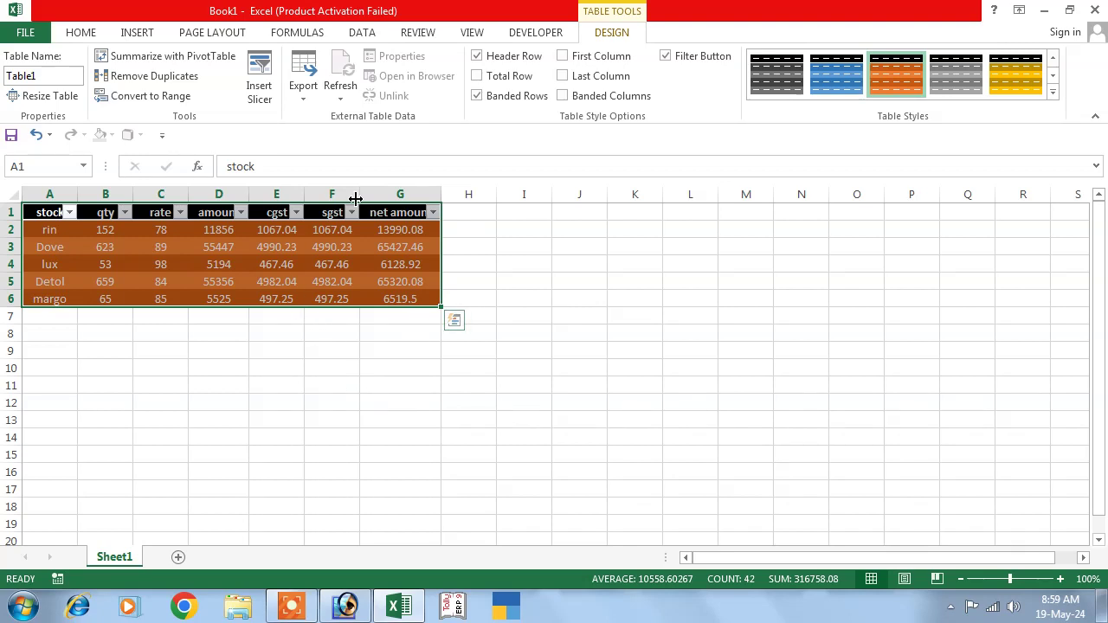
- Give Table1 a Total row (net amount 157386.04), emphasized first and last columns, and banded columns
left_click(477, 76)
left_click(563, 55)
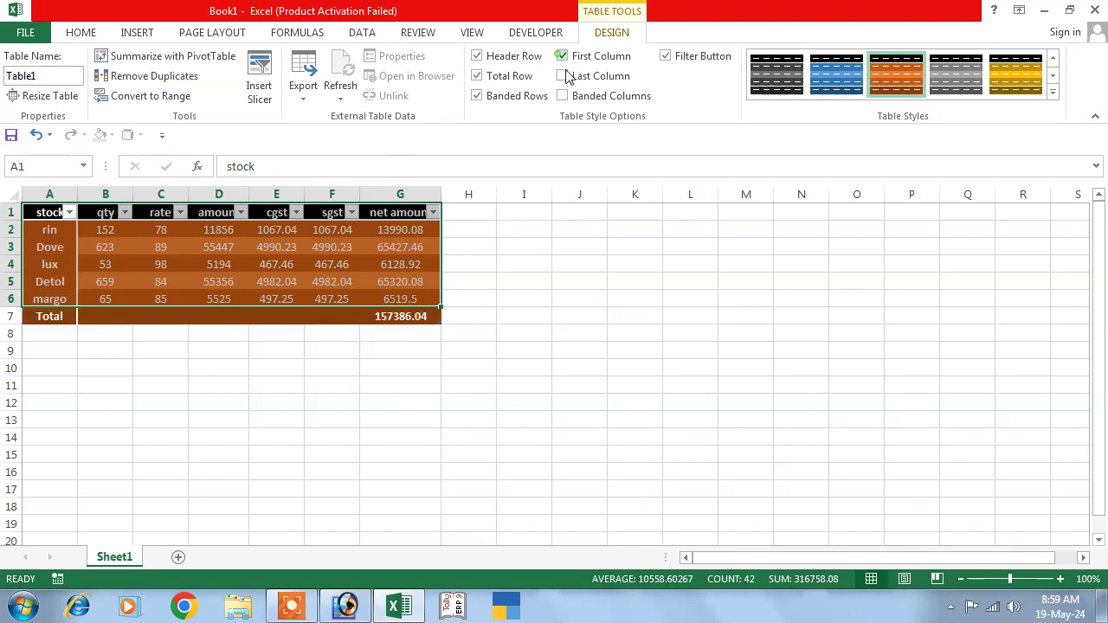
left_click(563, 76)
left_click(563, 95)
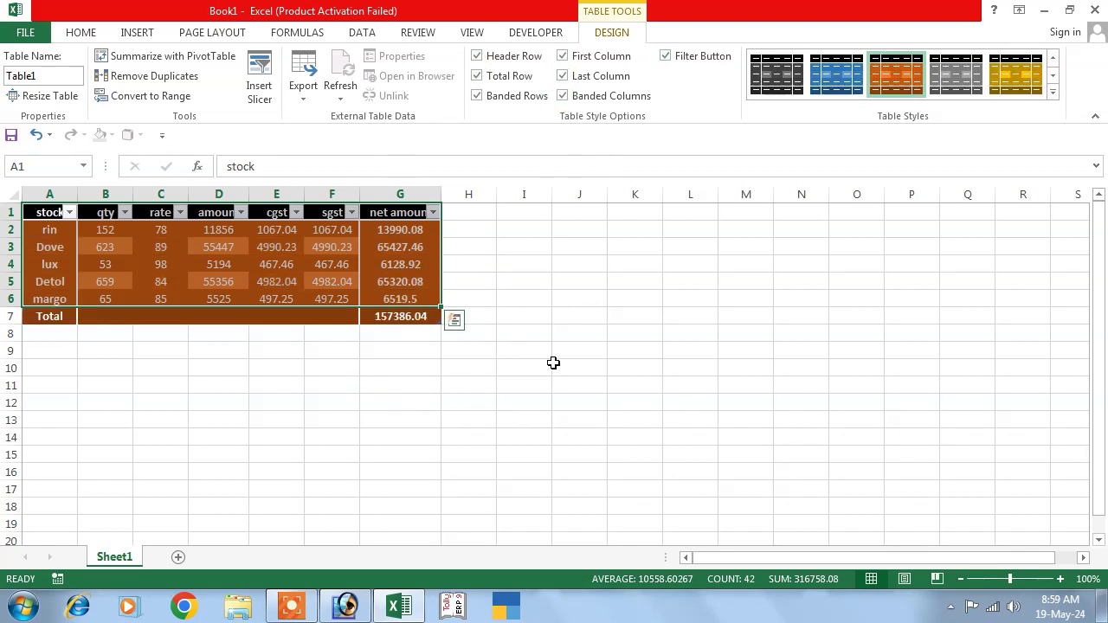
left_click(585, 400)
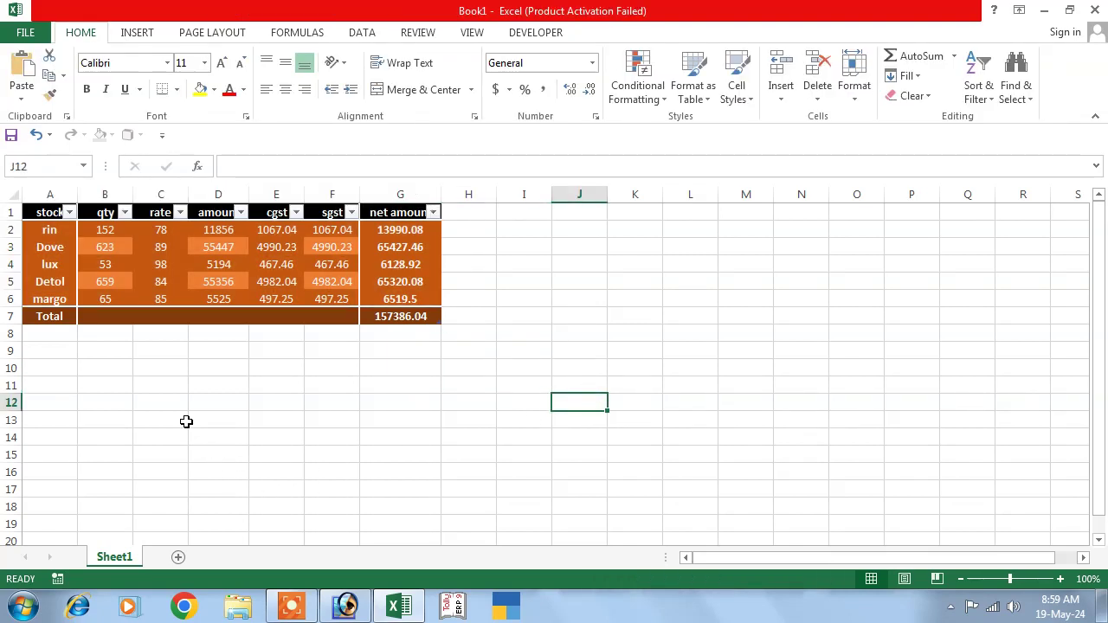
left_click(346, 387)
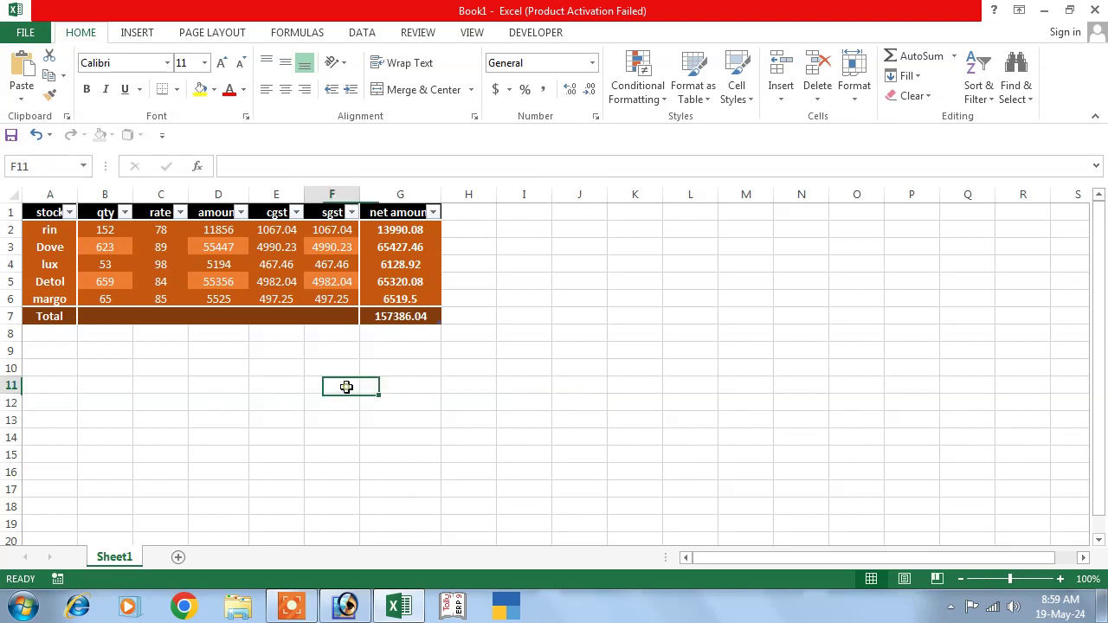
left_click(279, 400)
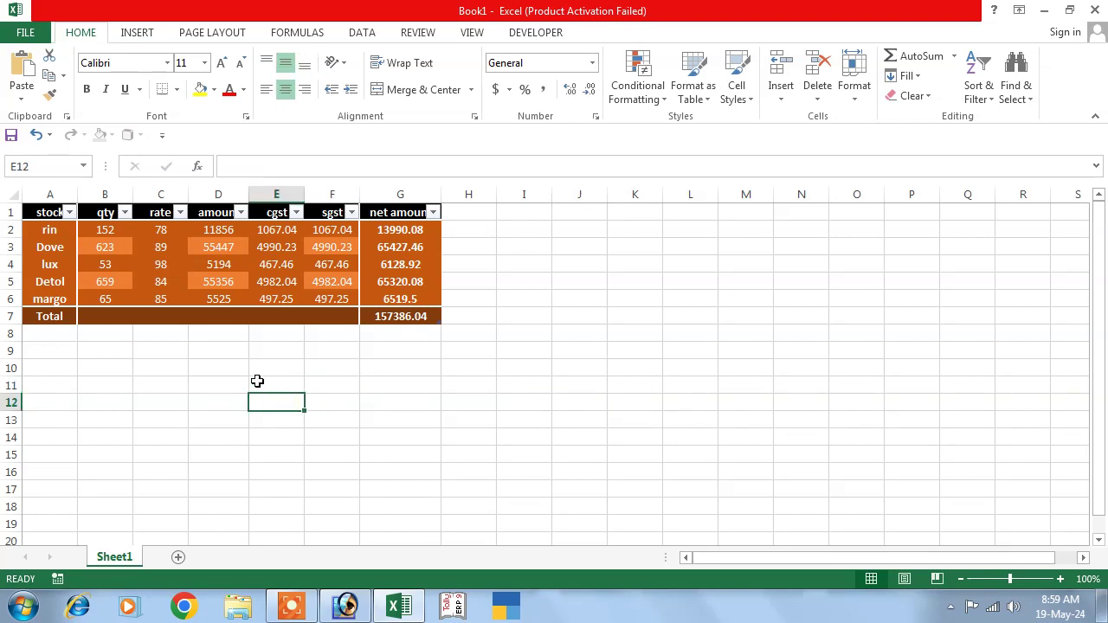